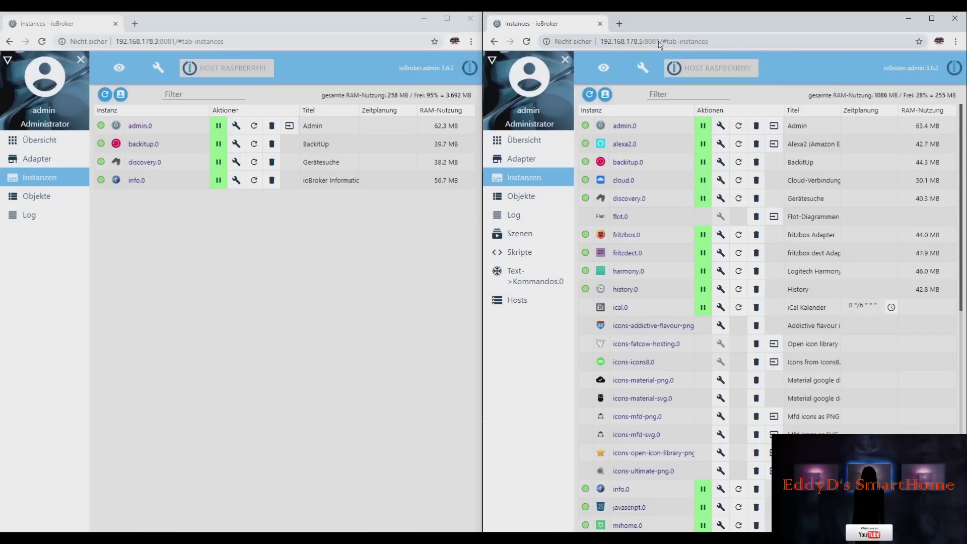
- Open the backitup.0 configuration on the ioBroker at 192.168.178.5 and disable the NAS / Copy option
click(720, 43)
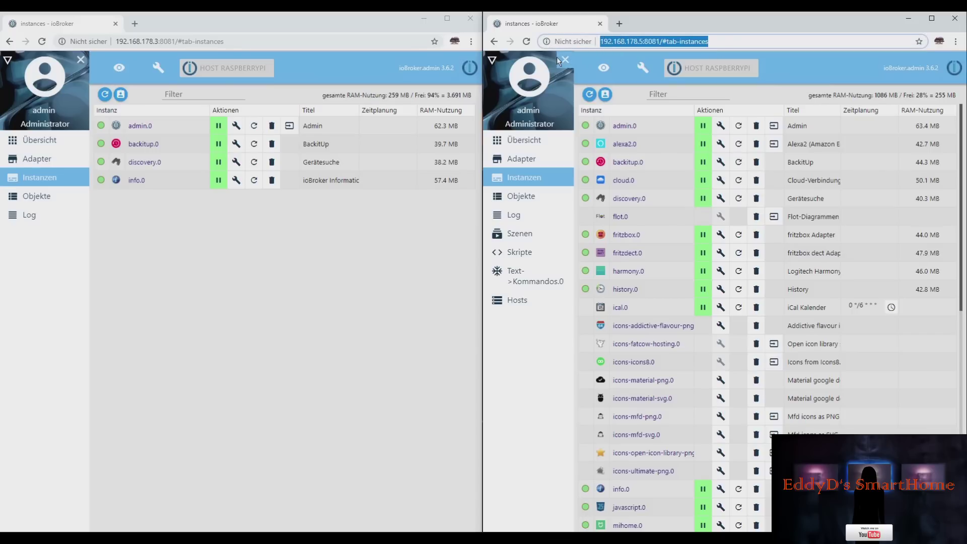
click(238, 44)
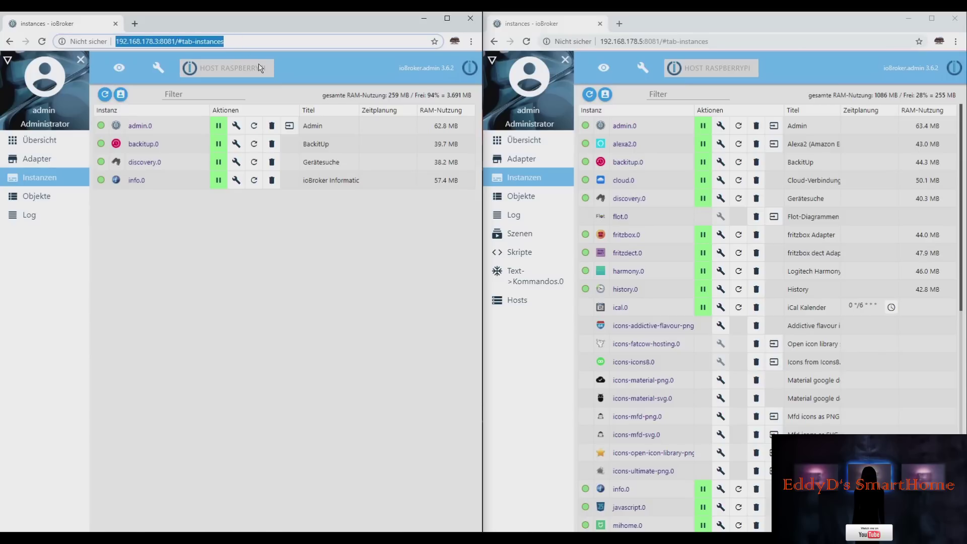
click(709, 33)
click(931, 19)
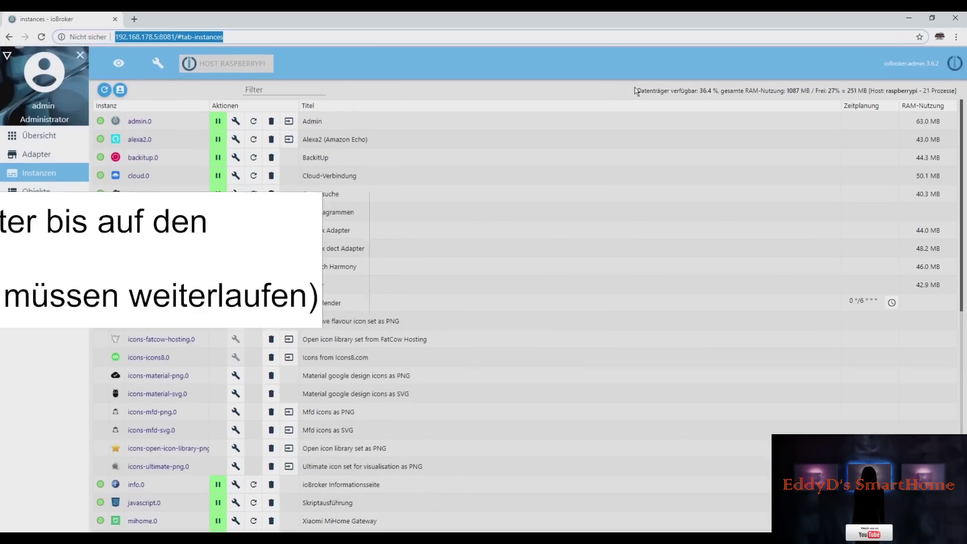
click(234, 158)
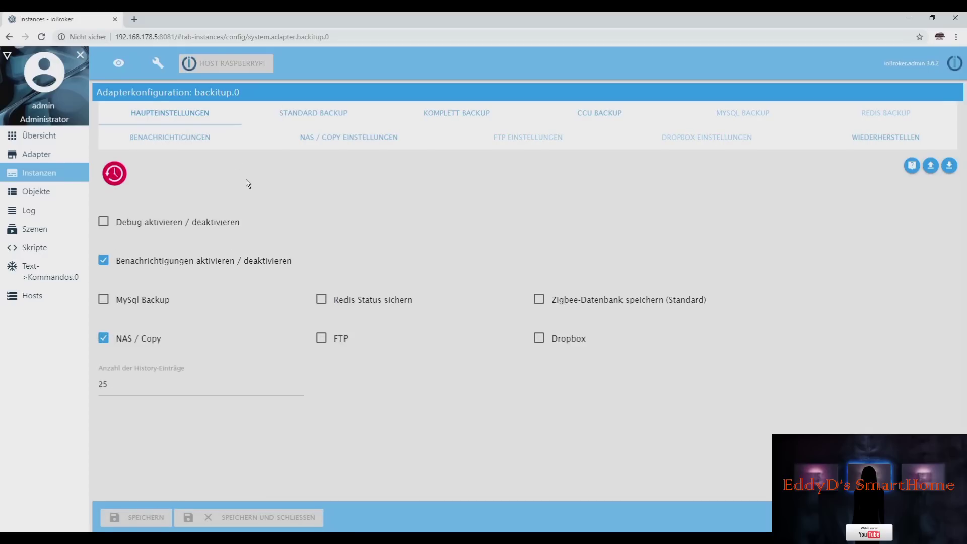
click(105, 339)
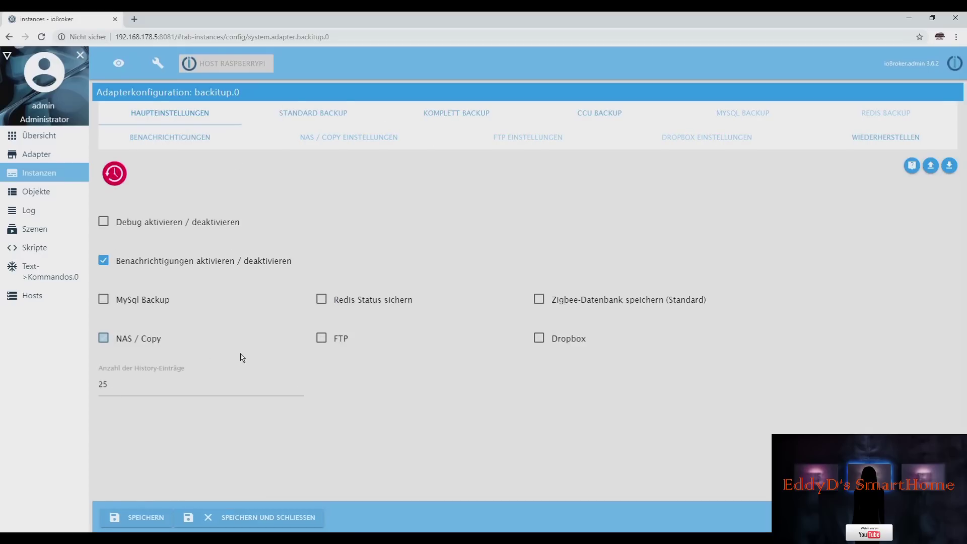
- Save the changed backitup.0 configuration and start a standard backup immediately
click(310, 112)
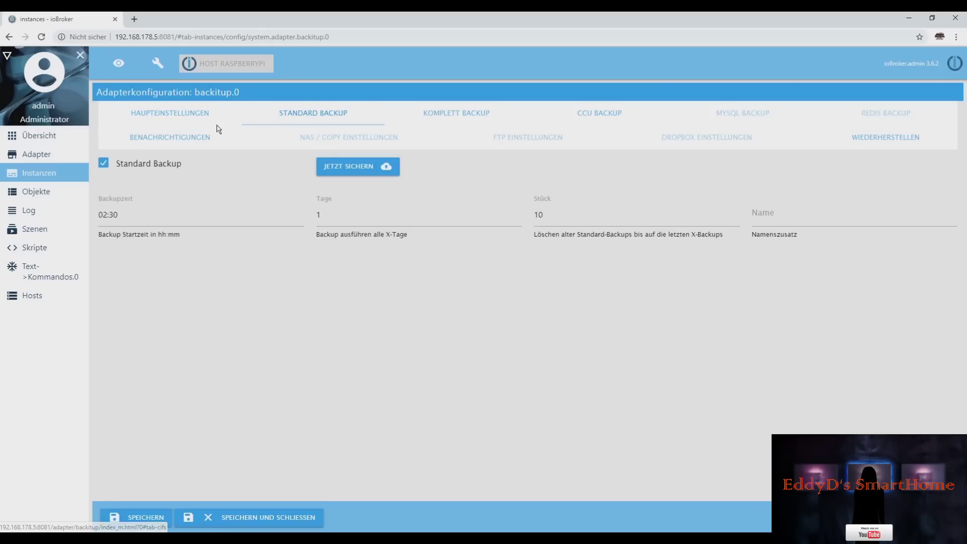
click(187, 112)
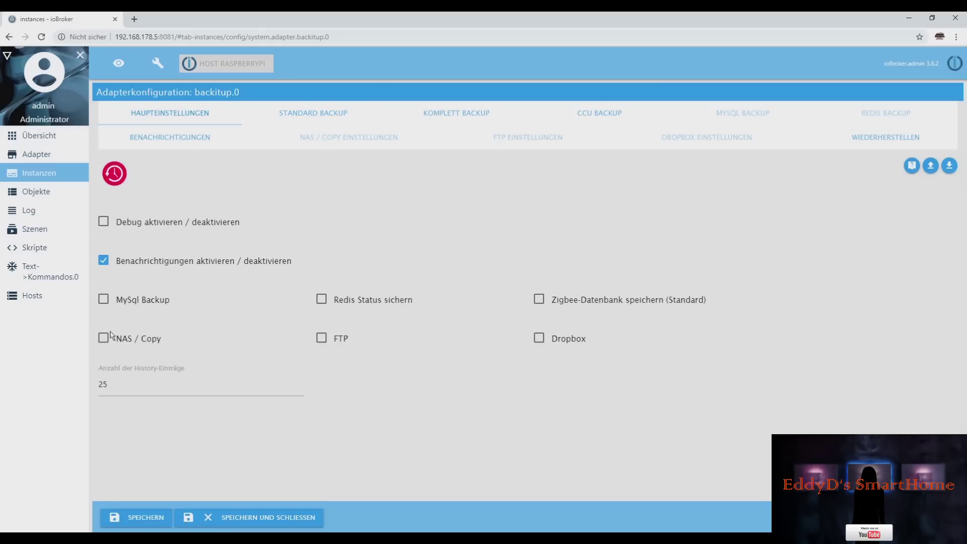
click(309, 113)
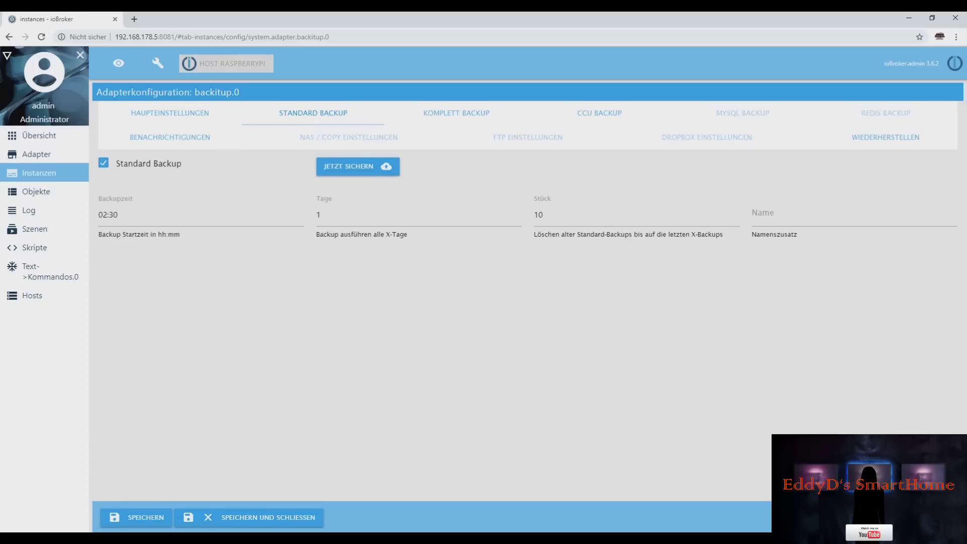
click(147, 517)
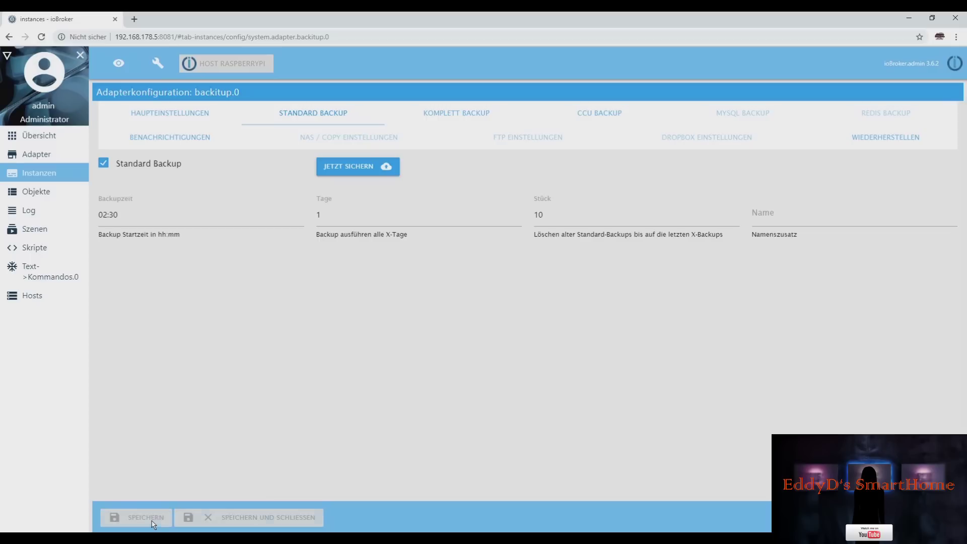
click(358, 168)
- Retrieve the restorable backups from the Local source and list the minimal backups
click(898, 141)
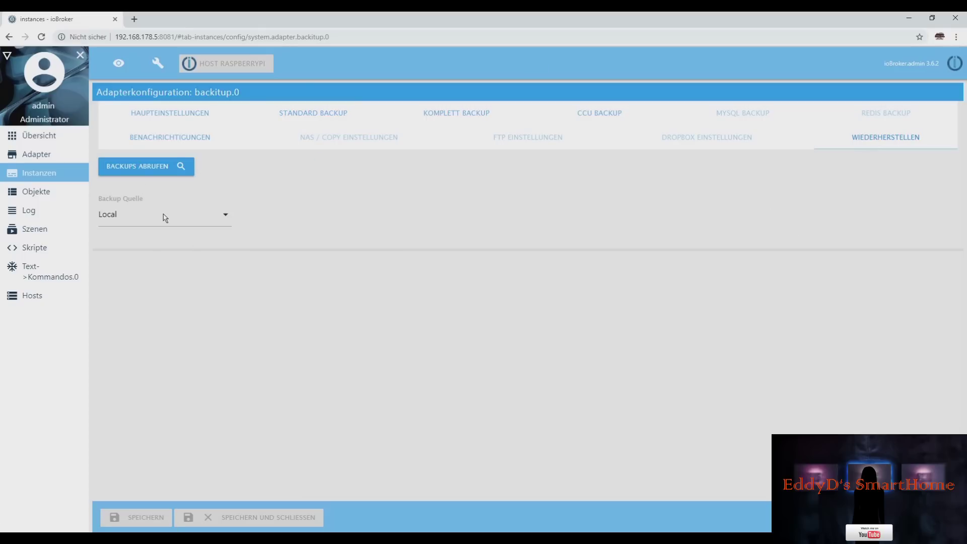
click(171, 166)
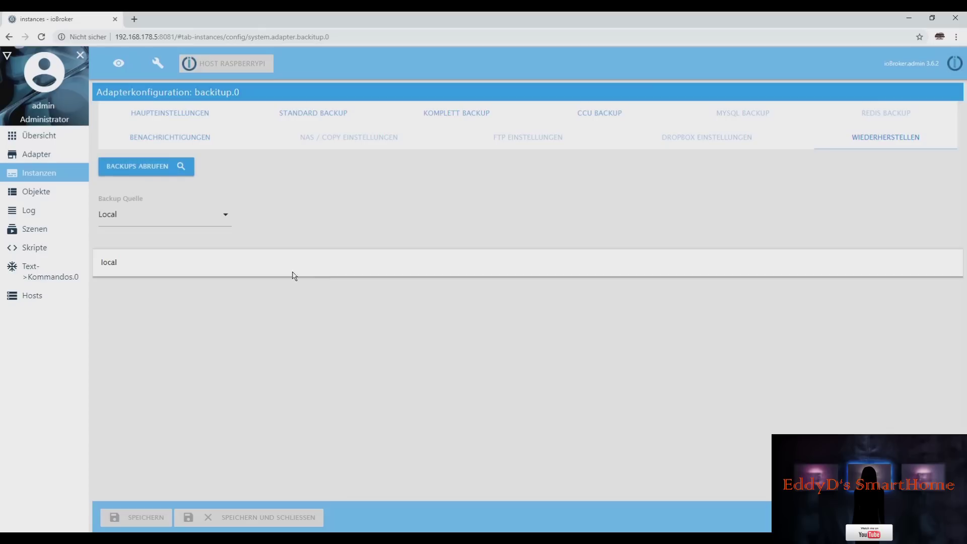
click(111, 264)
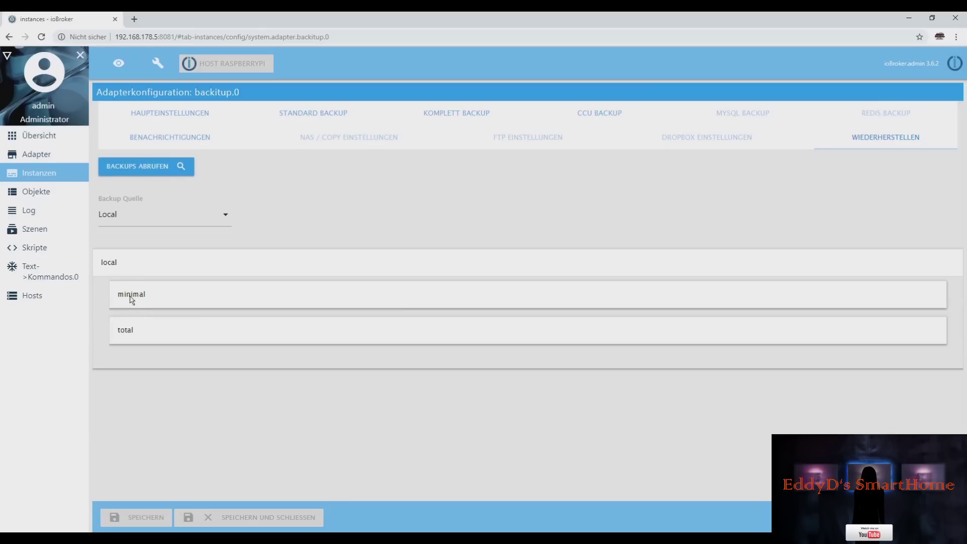
click(132, 295)
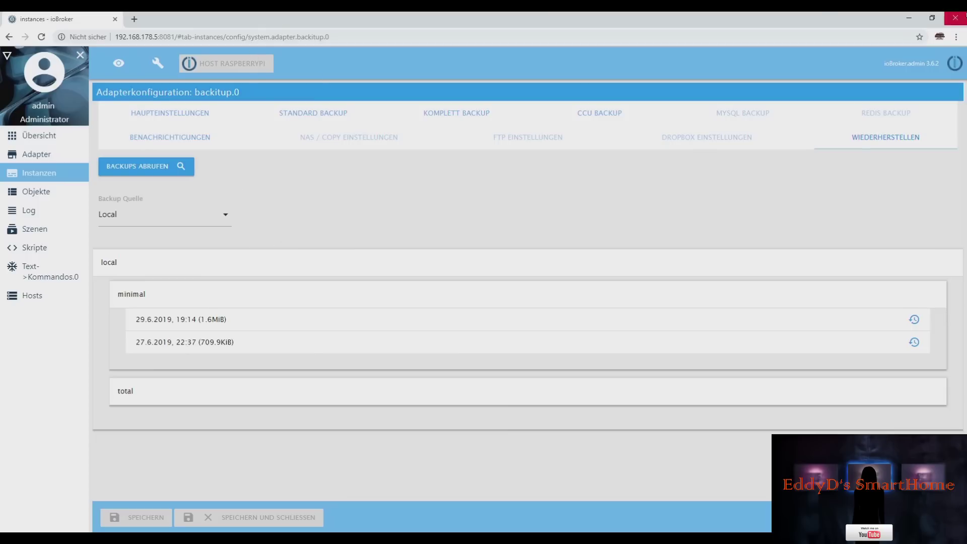
- Switch to the ioBroker at 192.168.178.3 in a maximized window and open its backitup.0 configuration
click(931, 19)
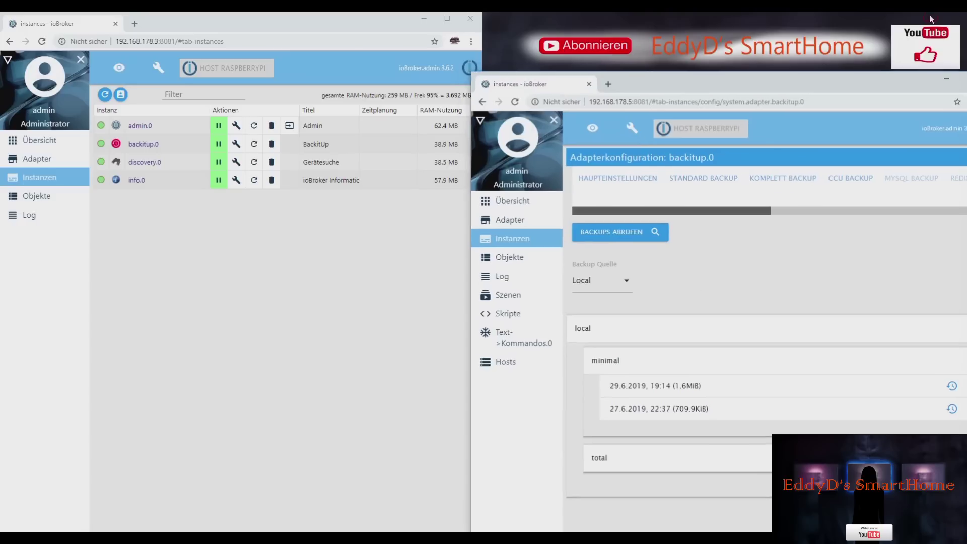
click(398, 41)
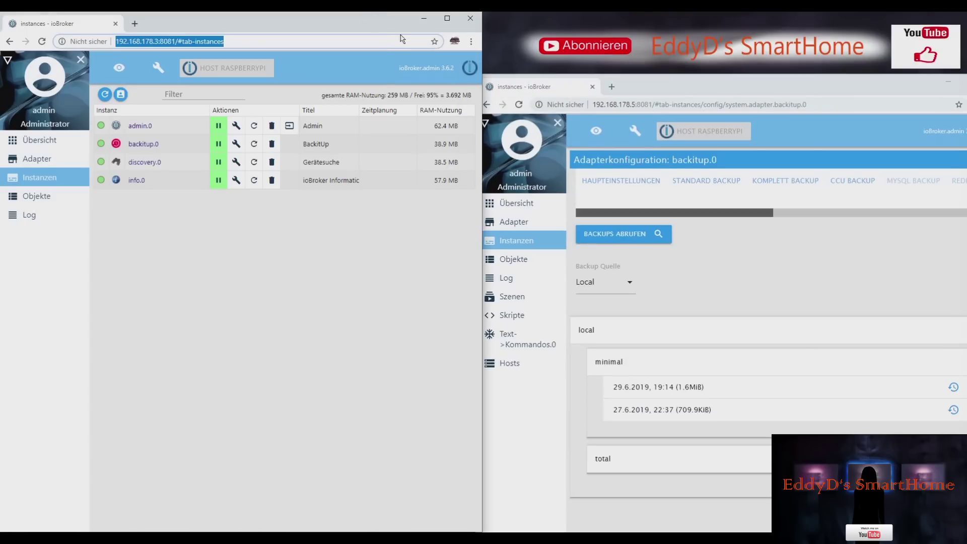
click(447, 22)
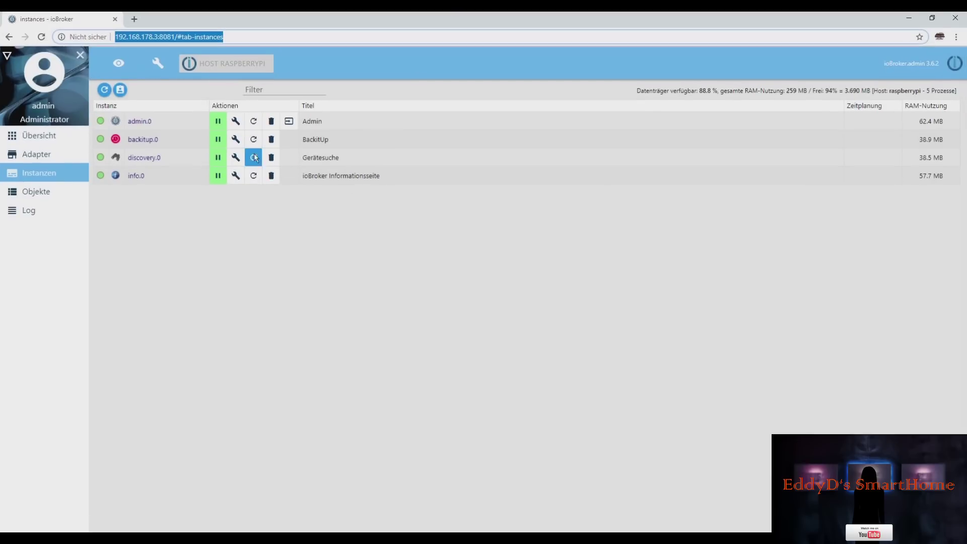
click(235, 140)
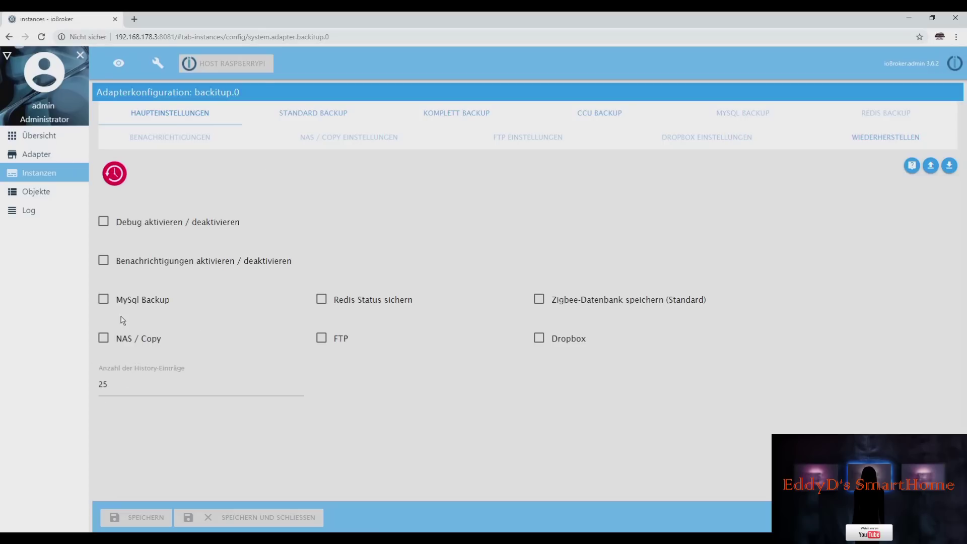
- Enable and save the Standard Backup option for this instance, and run a standard backup immediately
click(310, 114)
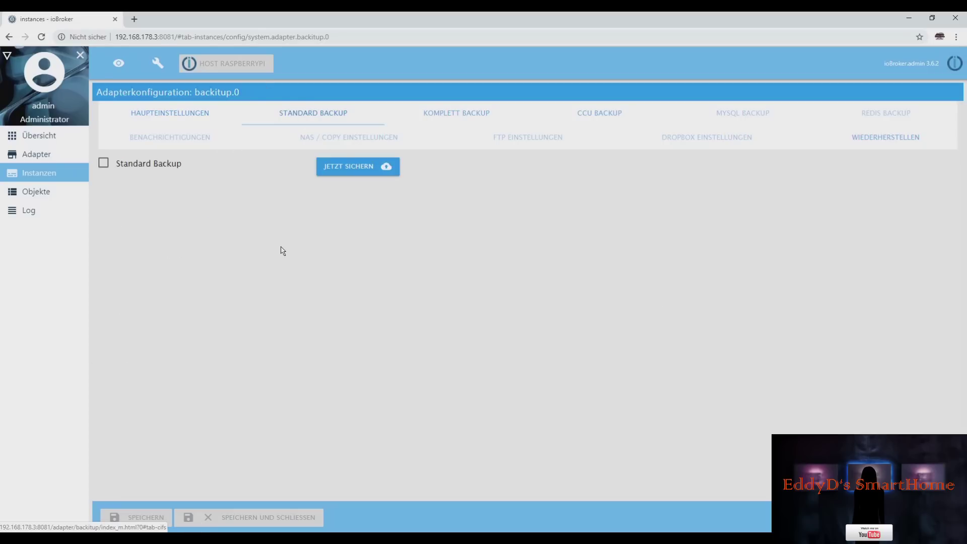
click(104, 163)
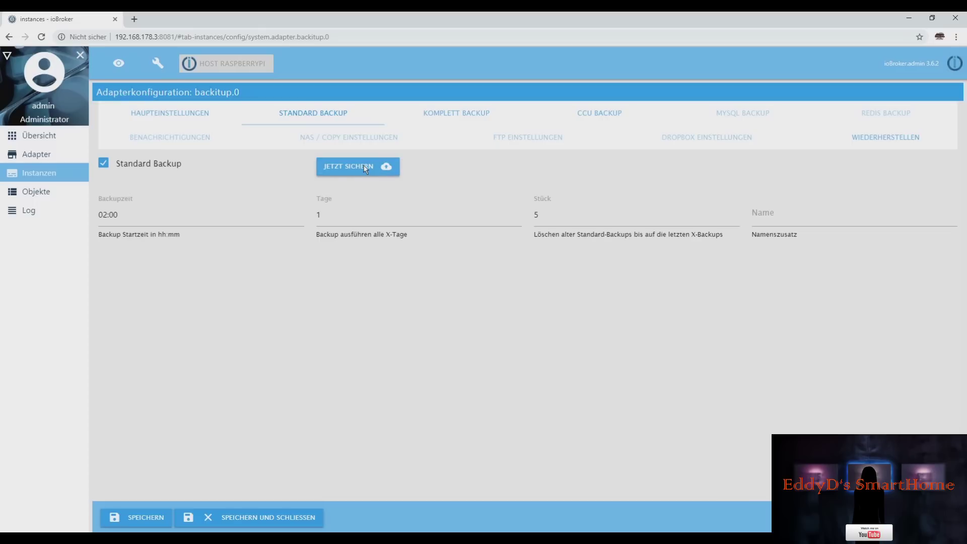
click(149, 519)
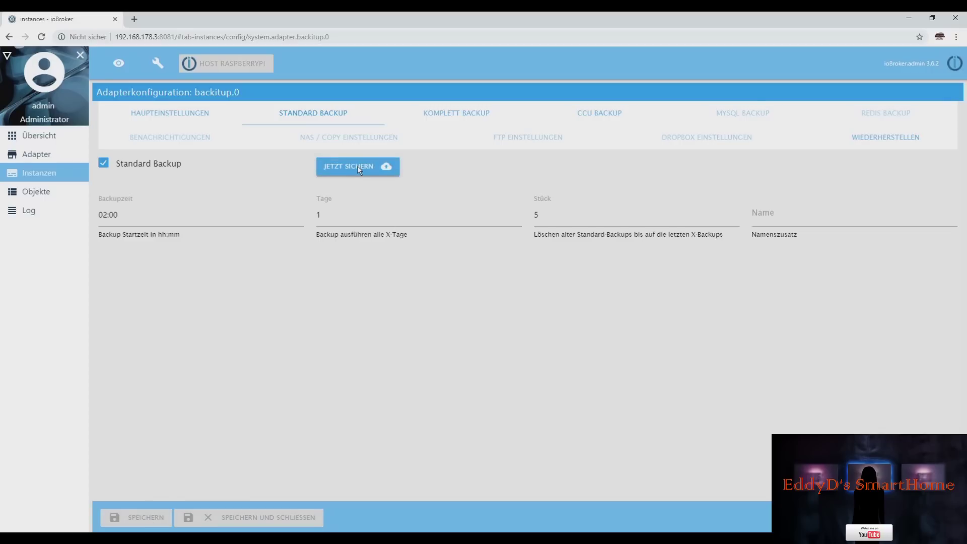
click(357, 168)
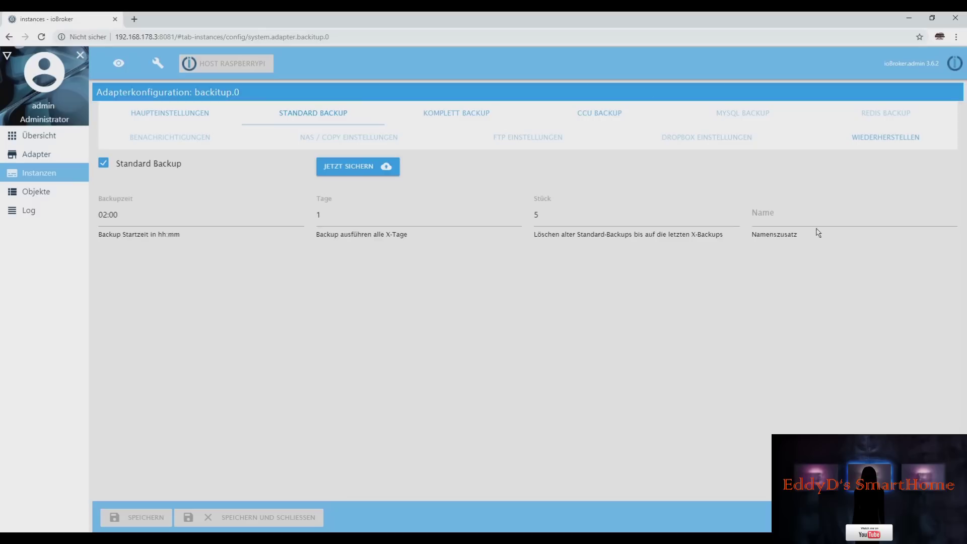
- Retrieve the local backups of the ioBroker at 192.168.178.3 and expand the minimal backups
click(879, 139)
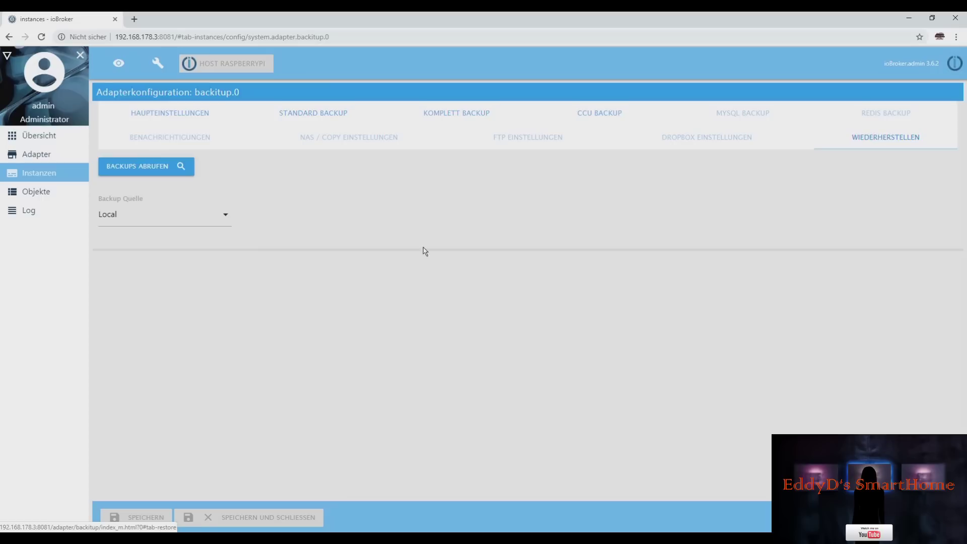
click(168, 168)
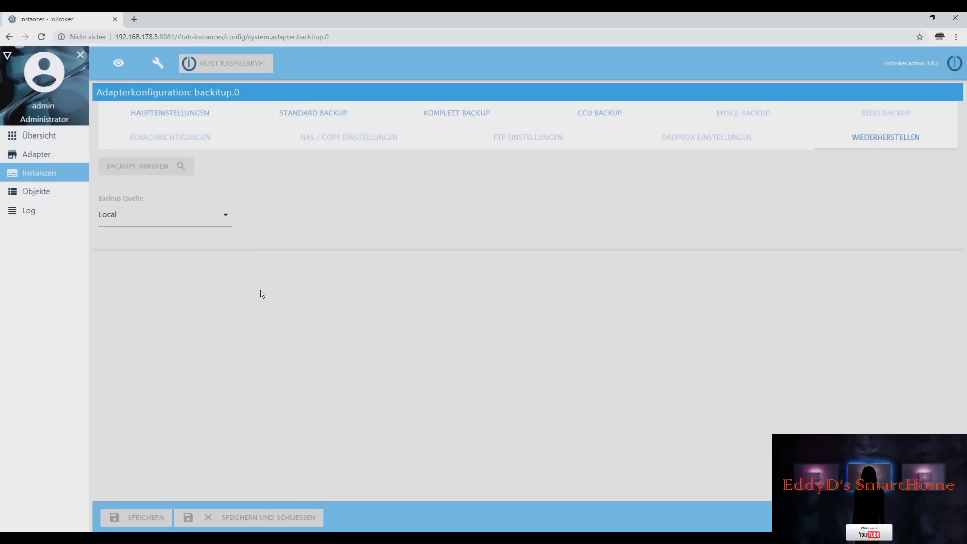
click(116, 265)
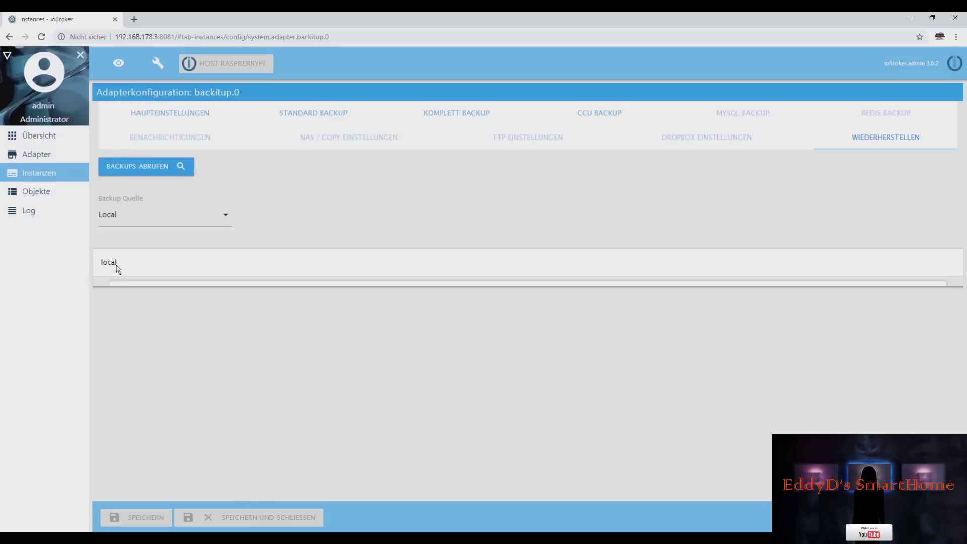
click(129, 298)
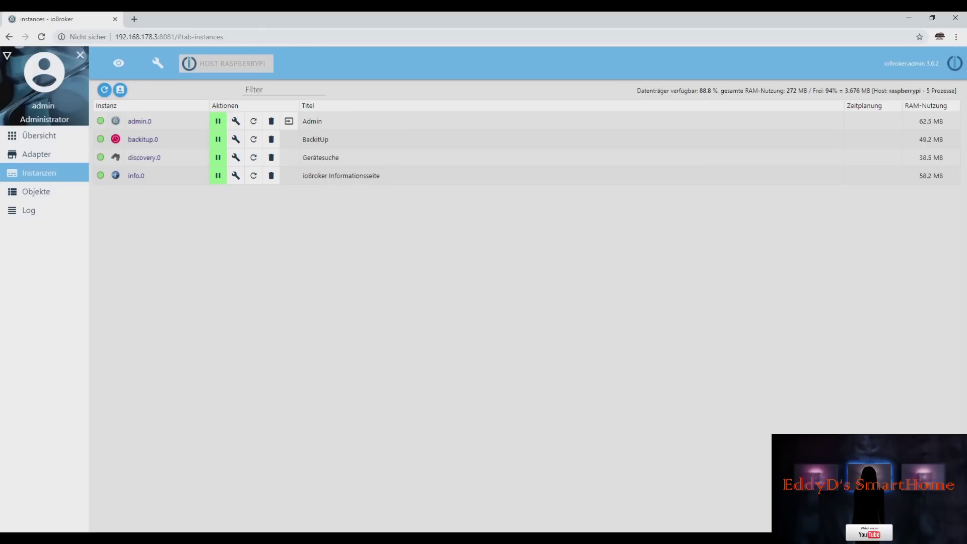
- Arrange the 192.168.178.3 and 192.168.178.5 ioBroker windows side by side on the desktop
click(932, 17)
click(756, 92)
drag(756, 93, 966, 159)
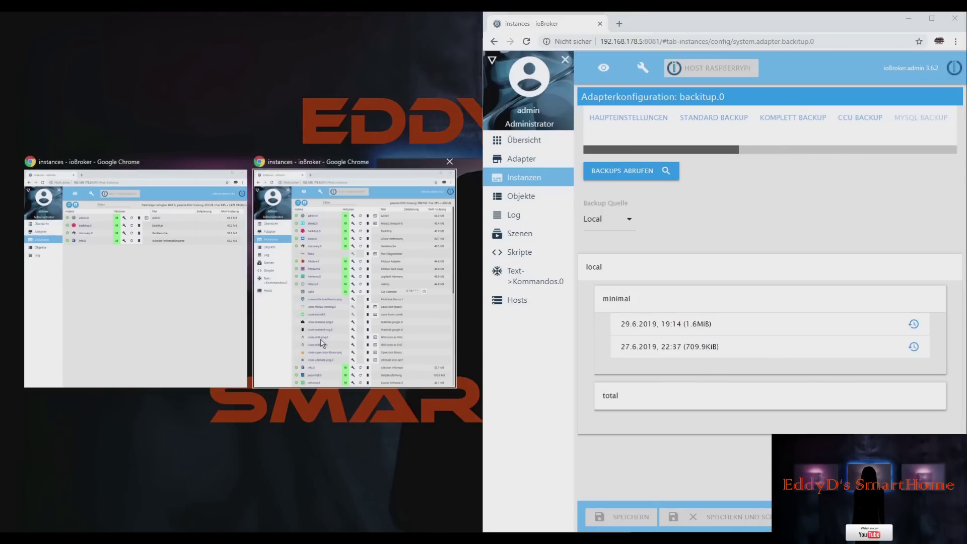
click(110, 350)
click(798, 255)
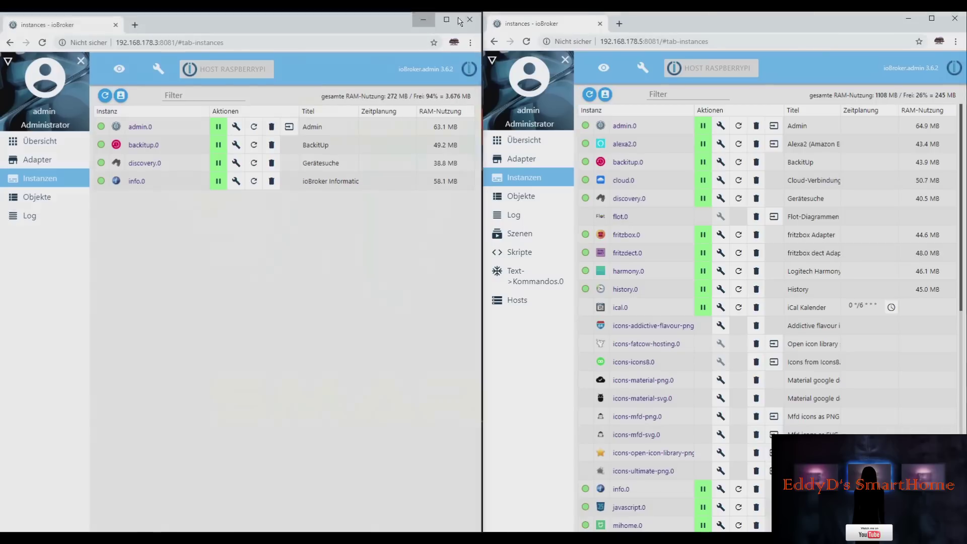
- Minimize both browser windows and launch FileZilla from the desktop, dismissing its update notice
click(424, 19)
click(908, 18)
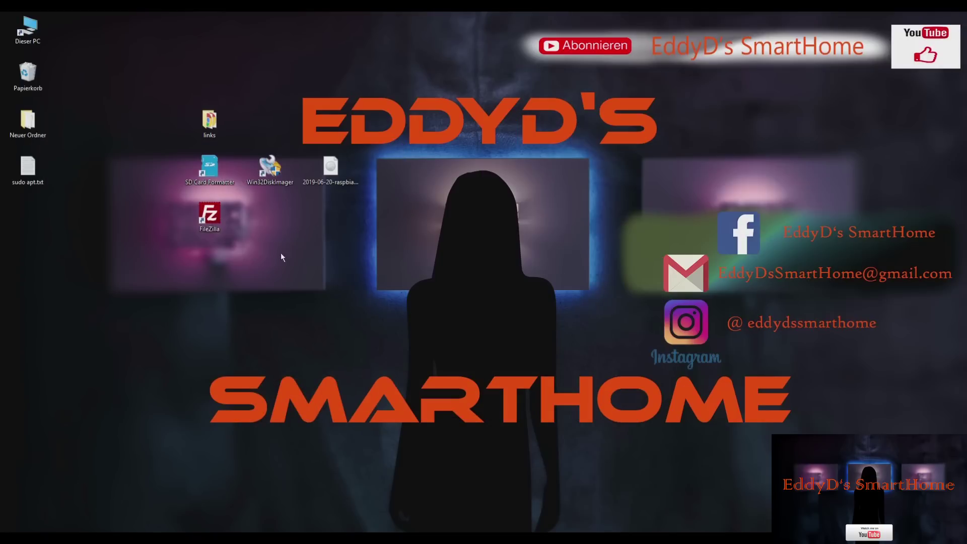
double_click(214, 223)
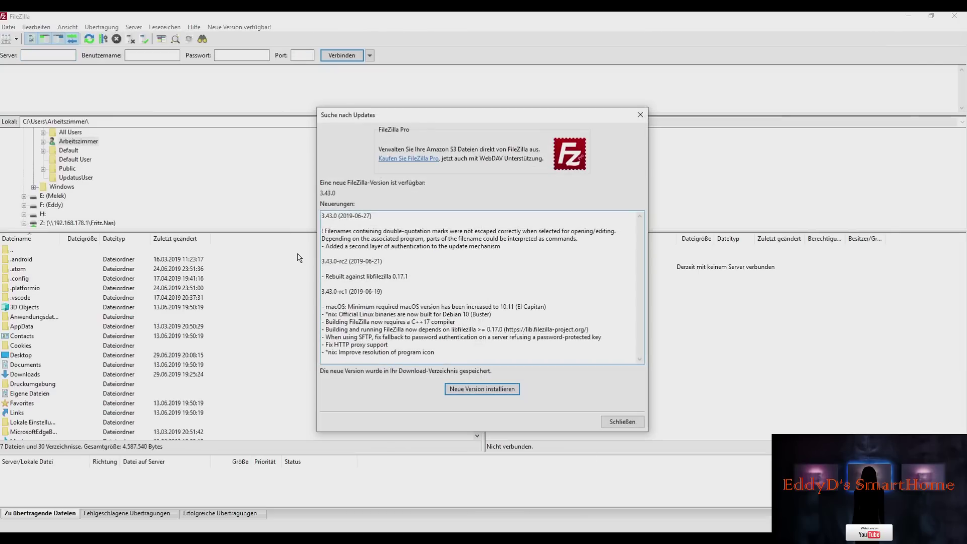
click(622, 422)
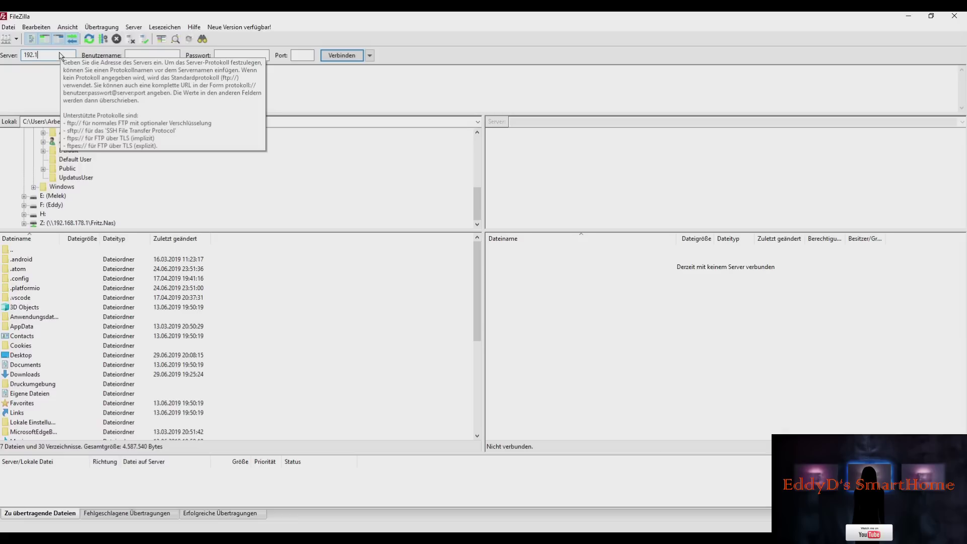
- Connect to sftp://192.168.178.5 as pi with the account password and trust the unknown server key
text(.178.5)
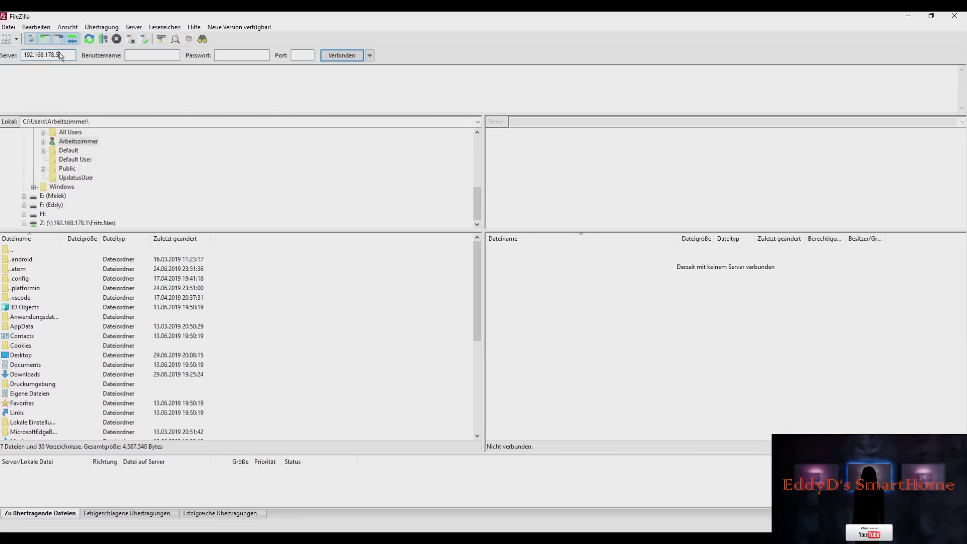
key(Tab)
click(335, 55)
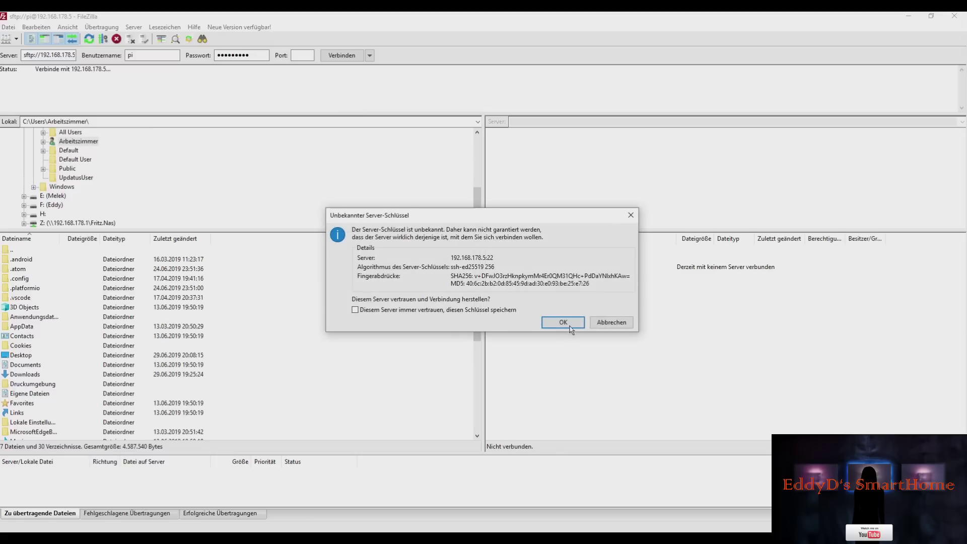
click(571, 326)
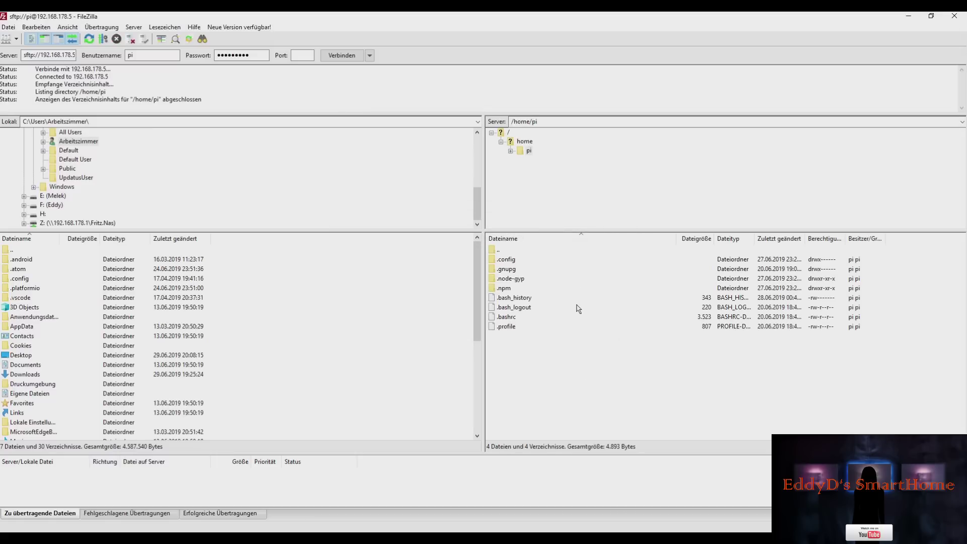
- Navigate to the /opt/iobroker/backups directory on the 192.168.178.5 server
double_click(497, 250)
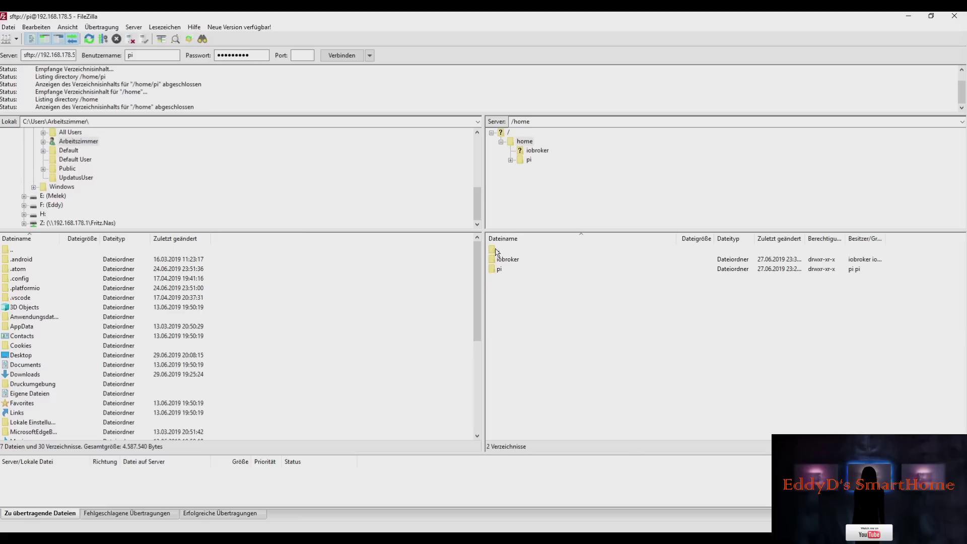
double_click(497, 250)
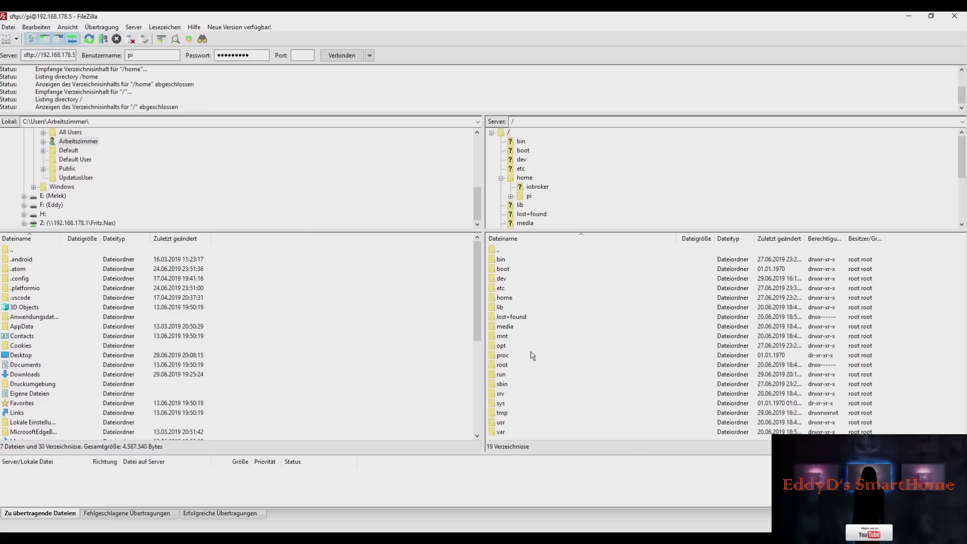
double_click(502, 346)
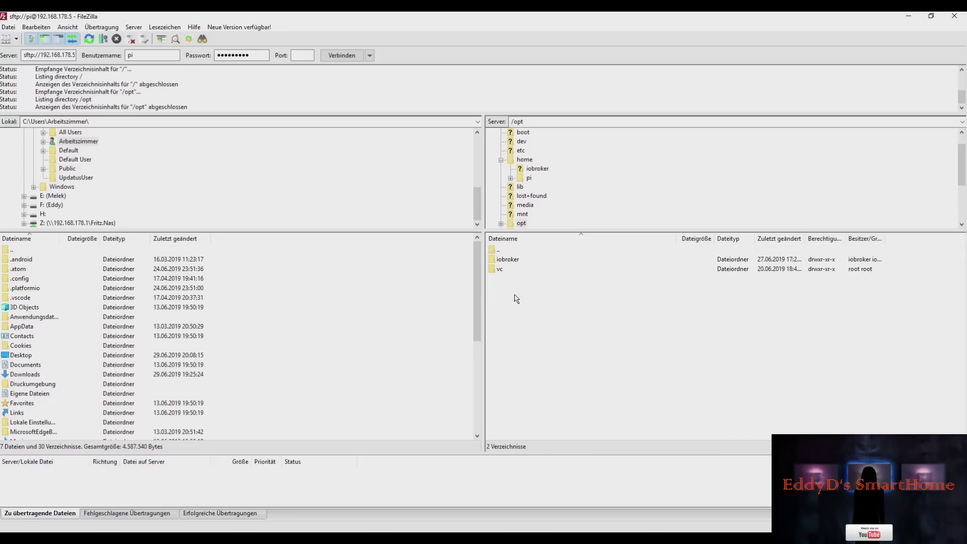
click(513, 261)
double_click(513, 262)
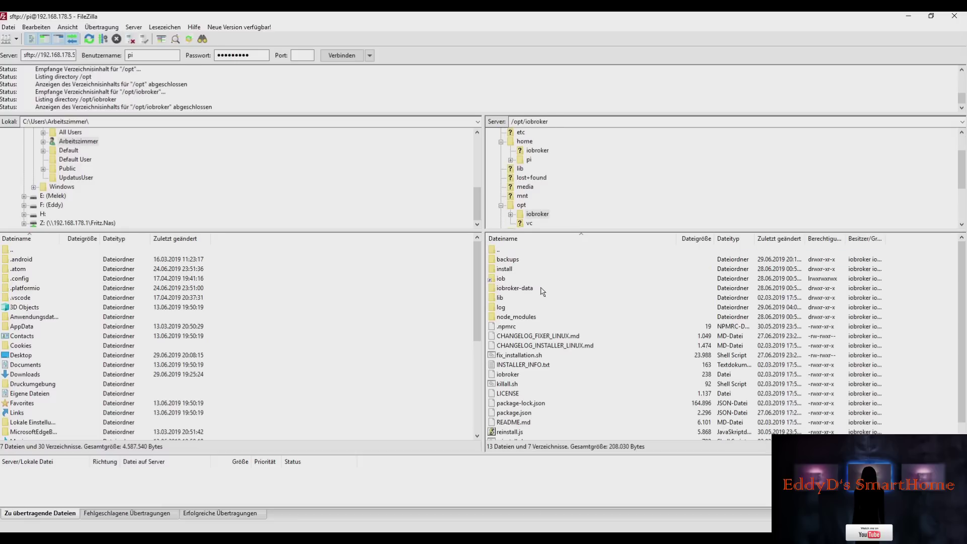
double_click(508, 259)
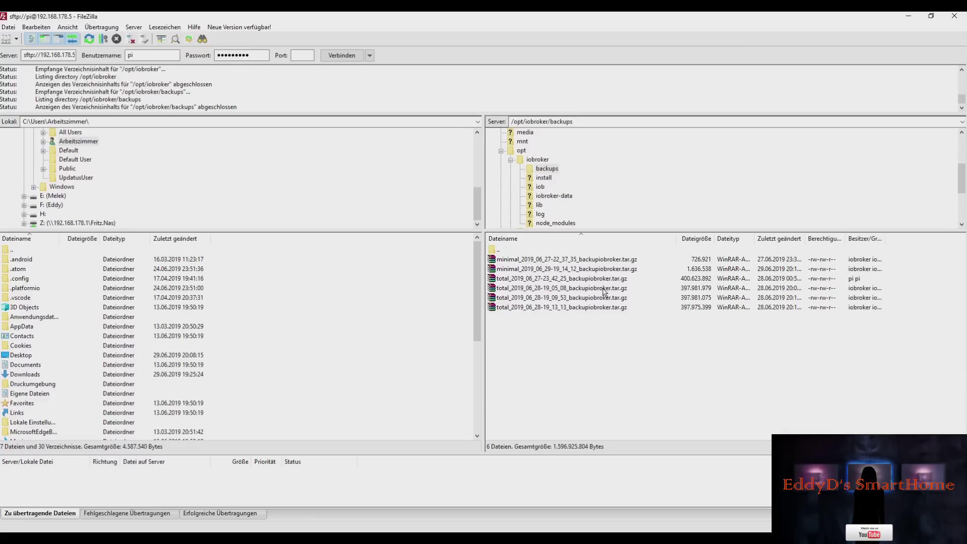
- Download minimal_2019_06_29-19_14_12_backupiobroker.tar.gz from the server into the local Desktop folder and select the downloaded copy
click(565, 271)
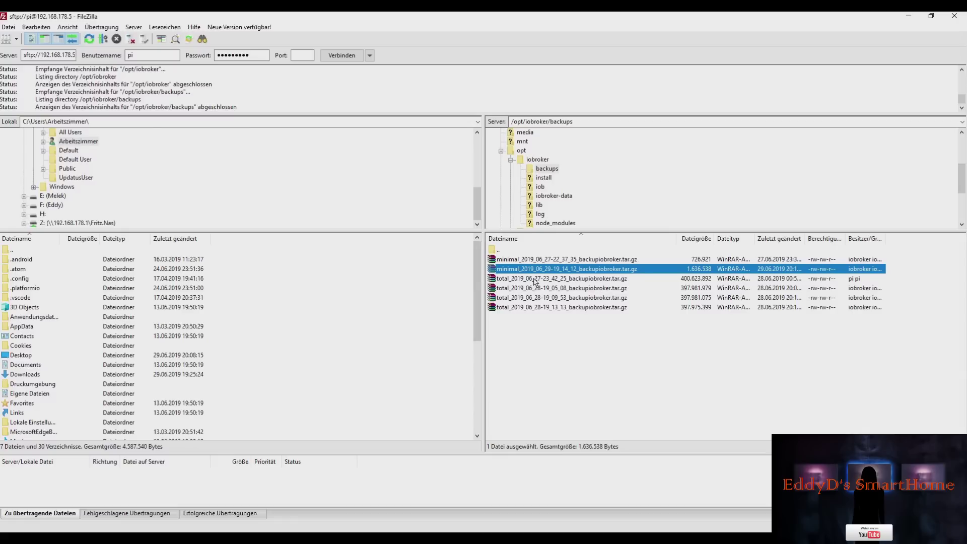
drag(479, 214, 478, 146)
click(36, 133)
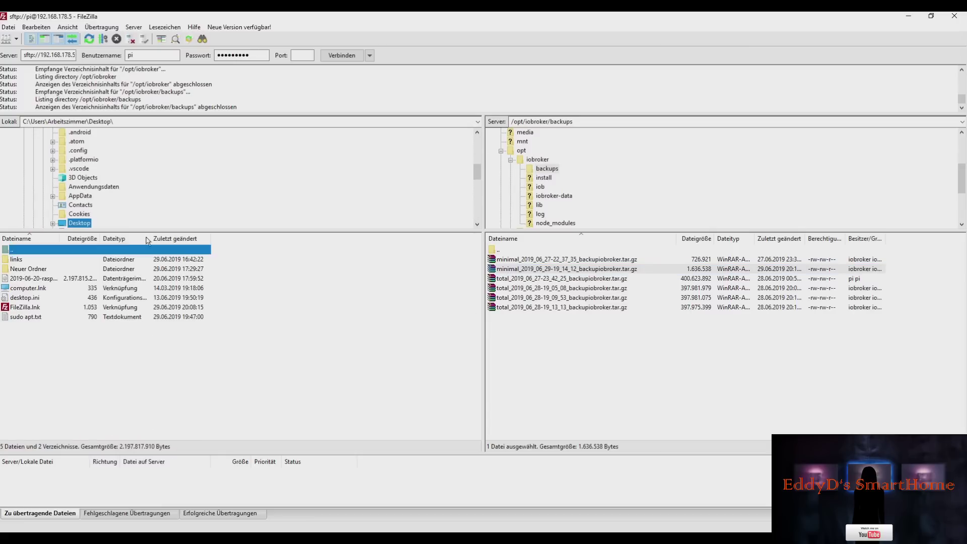
drag(37, 361, 45, 365)
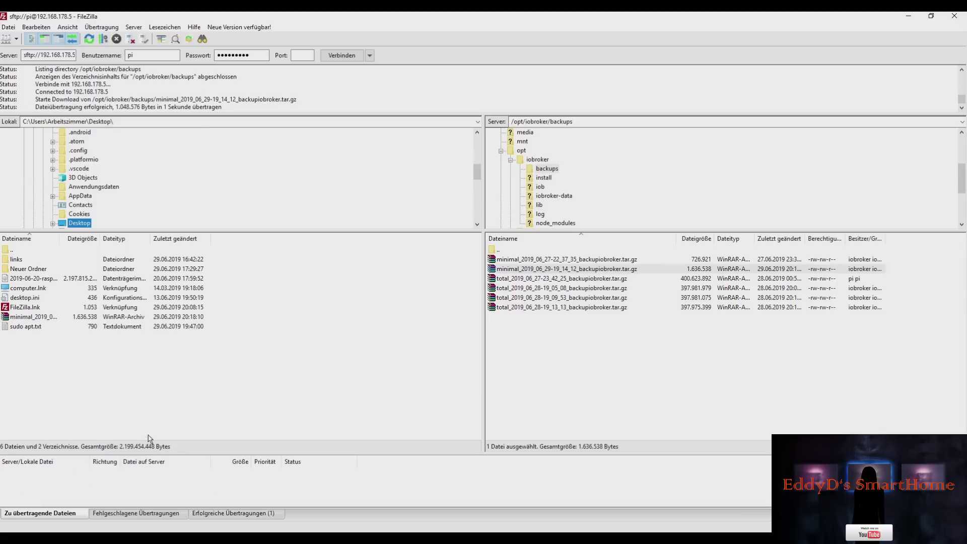
click(34, 319)
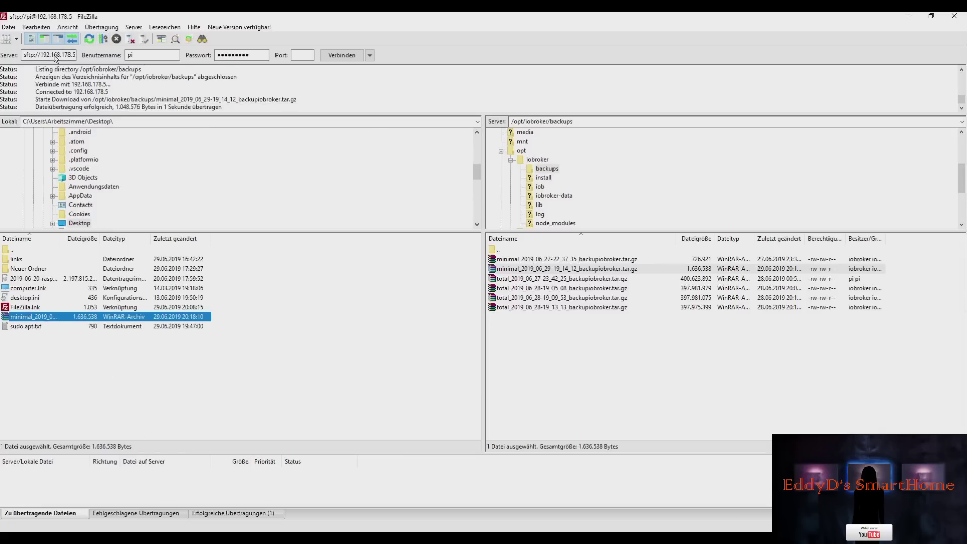
- Change the server address to 192.168.178.3 with port 22 and establish the connection in a new tab
click(64, 56)
click(70, 57)
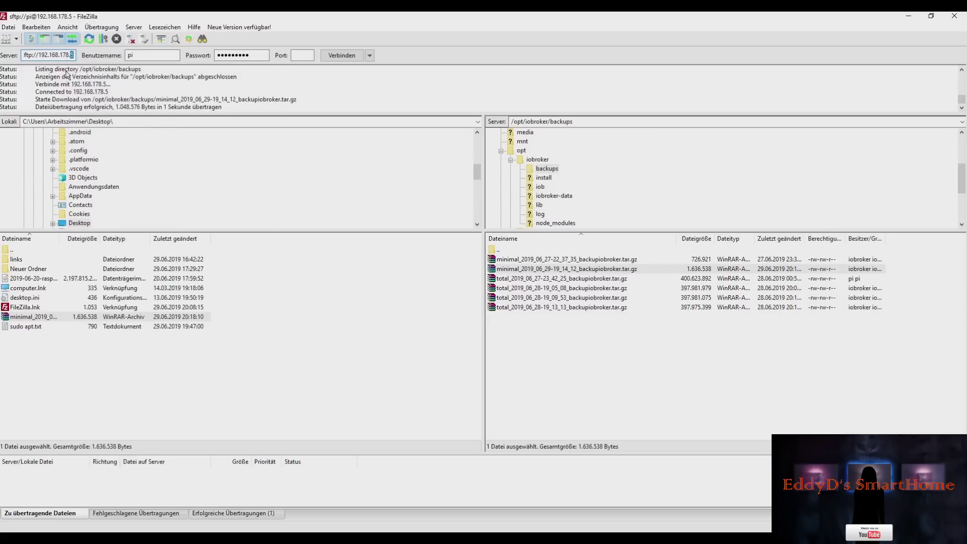
click(302, 56)
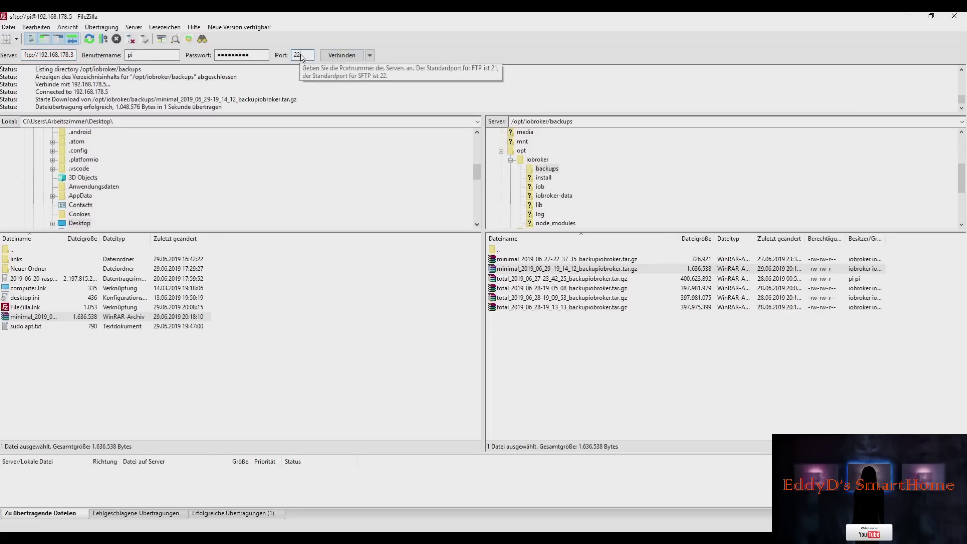
click(347, 57)
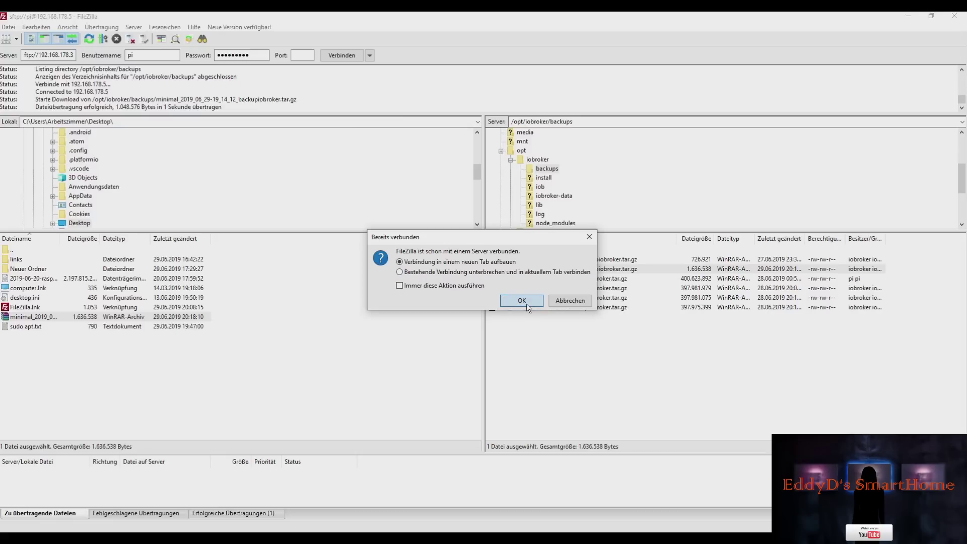
click(522, 300)
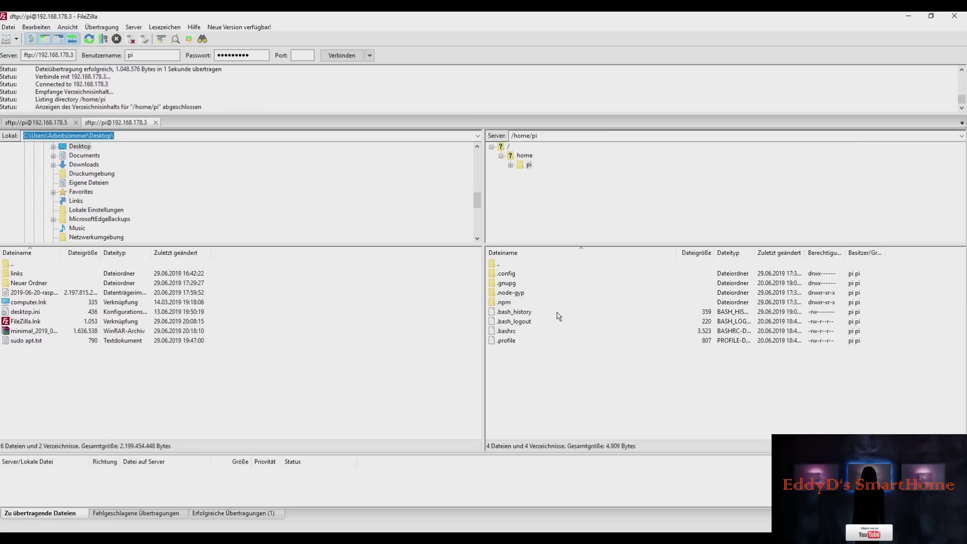
- Navigate to the /opt/iobroker/backups directory on the 192.168.178.3 server
double_click(498, 264)
double_click(499, 265)
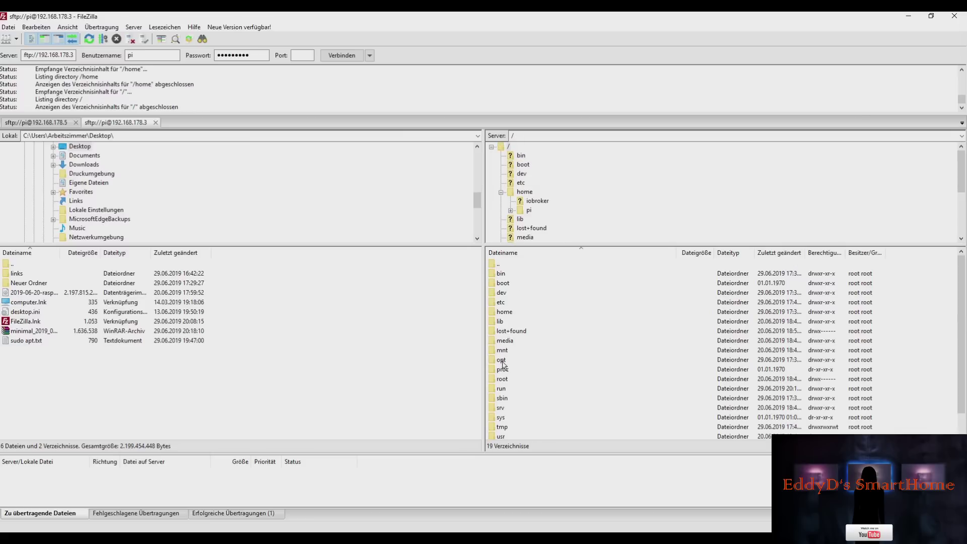
double_click(501, 361)
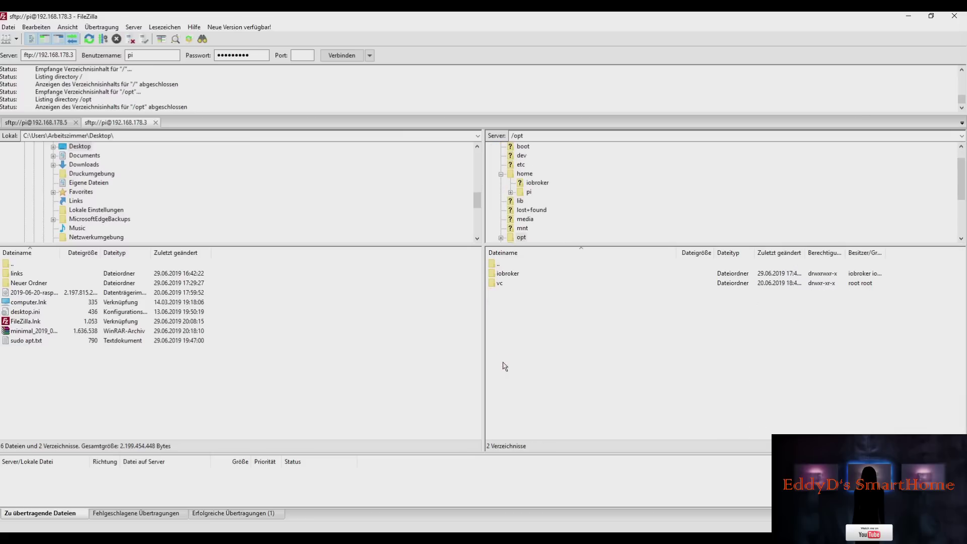
double_click(517, 278)
click(506, 275)
double_click(506, 274)
- Upload the minimal_2019_06_29-19_14_12 backup from the local Desktop to the 192.168.178.3 backups directory and minimize FileZilla
click(534, 278)
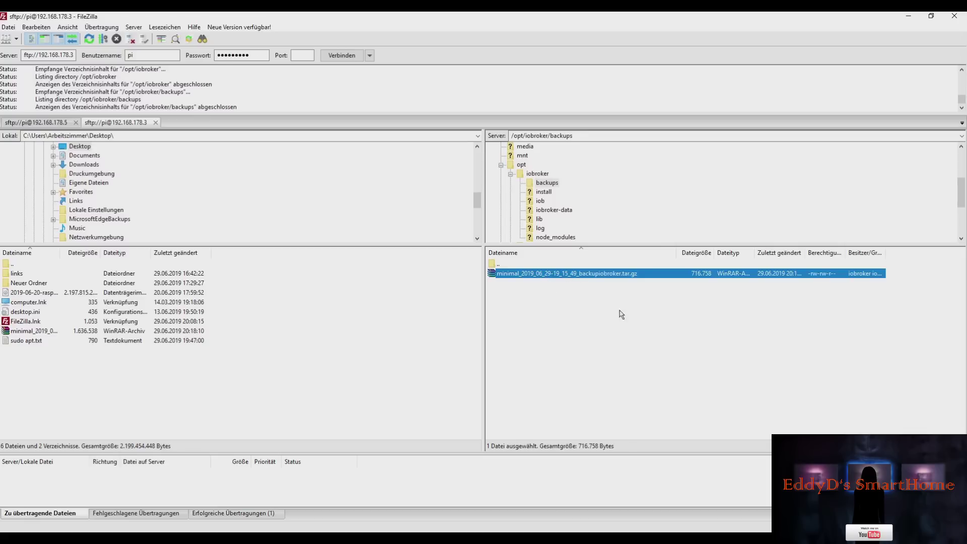
click(38, 335)
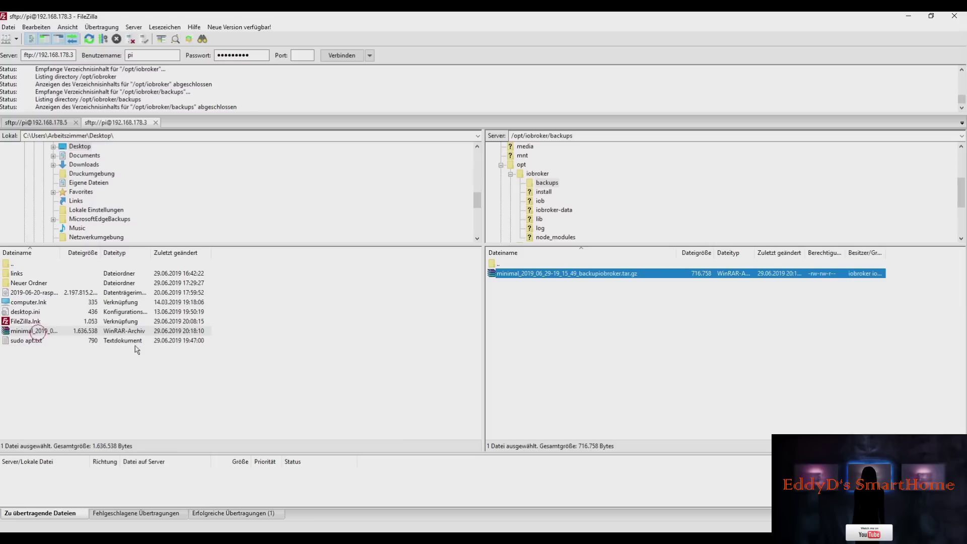
drag(539, 333, 547, 341)
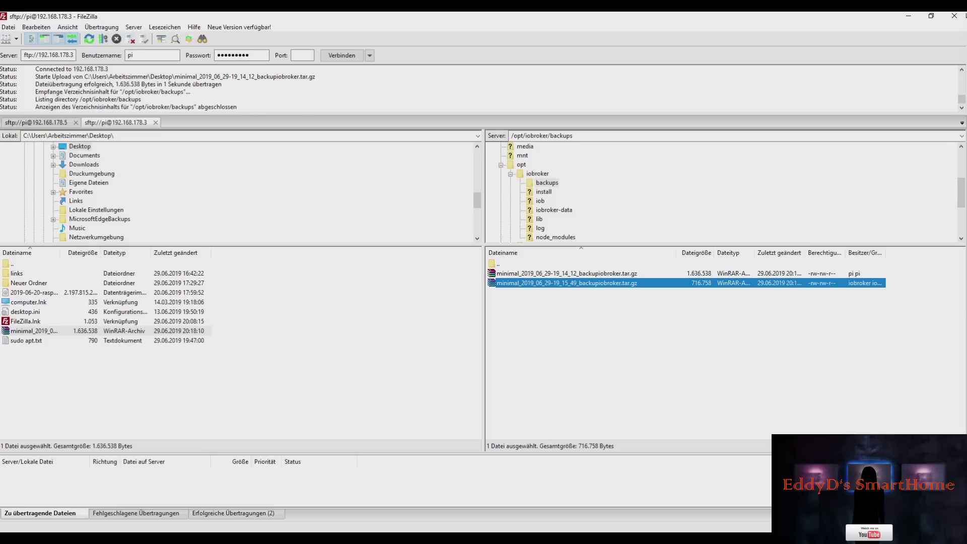
click(909, 18)
- Switch to the browser, maximize the 192.168.178.3 ioBroker window and close the 192.168.178.5 window
mouse_move(265, 538)
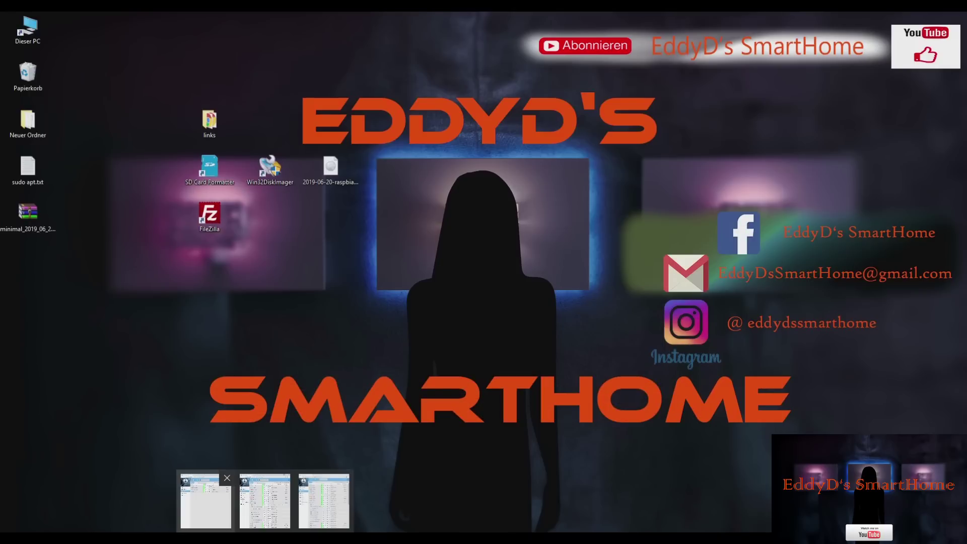
click(206, 506)
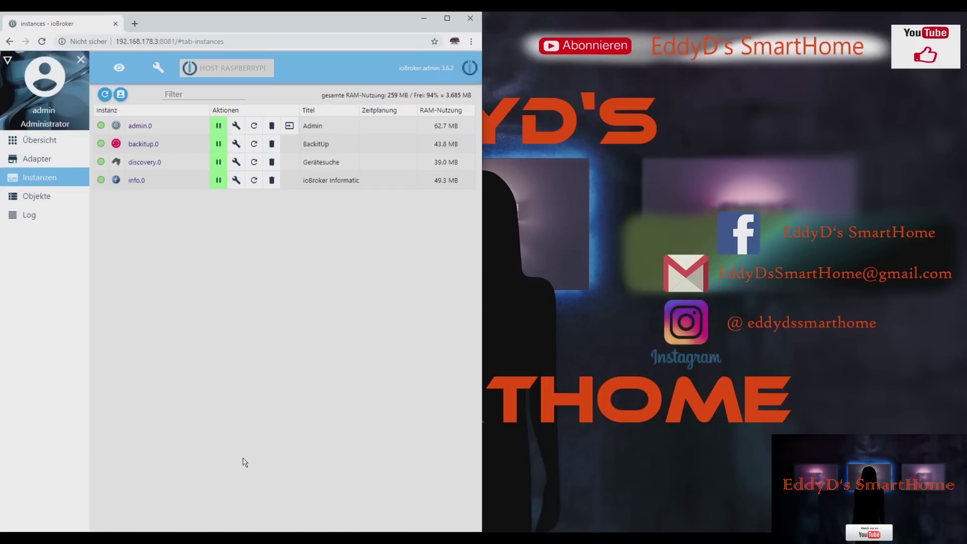
click(446, 18)
click(931, 18)
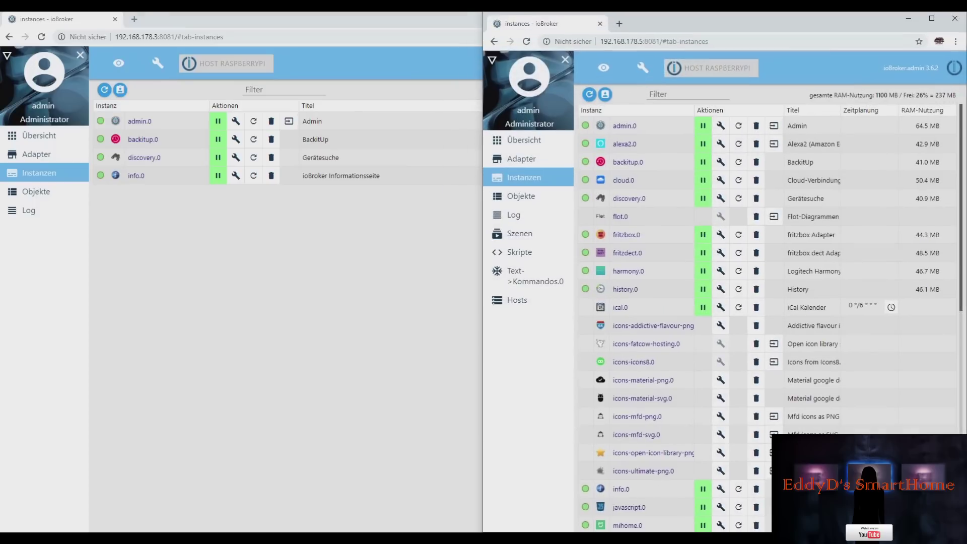
click(955, 19)
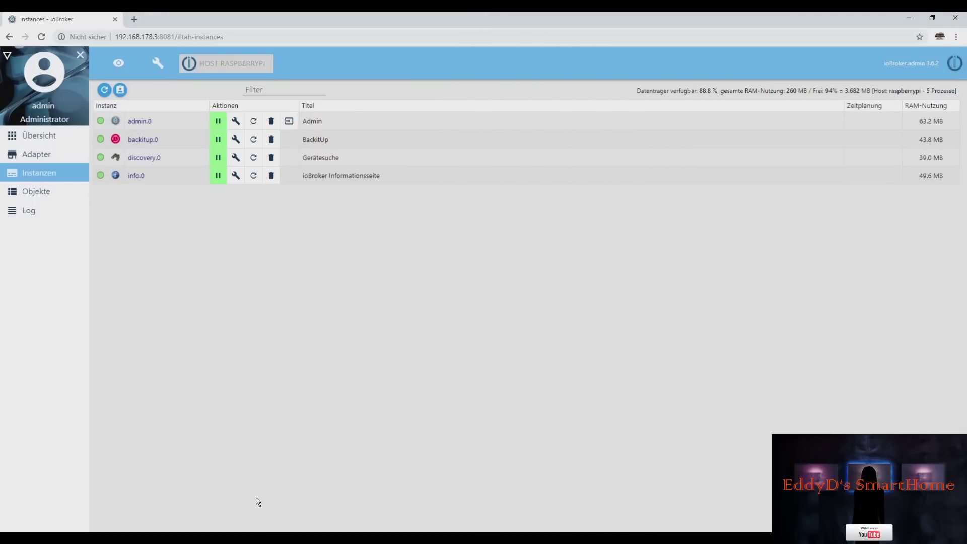
right_click(265, 538)
click(259, 464)
- Retrieve the local backups in the restore section of the backitup.0 configuration and expand the minimal backups
click(235, 140)
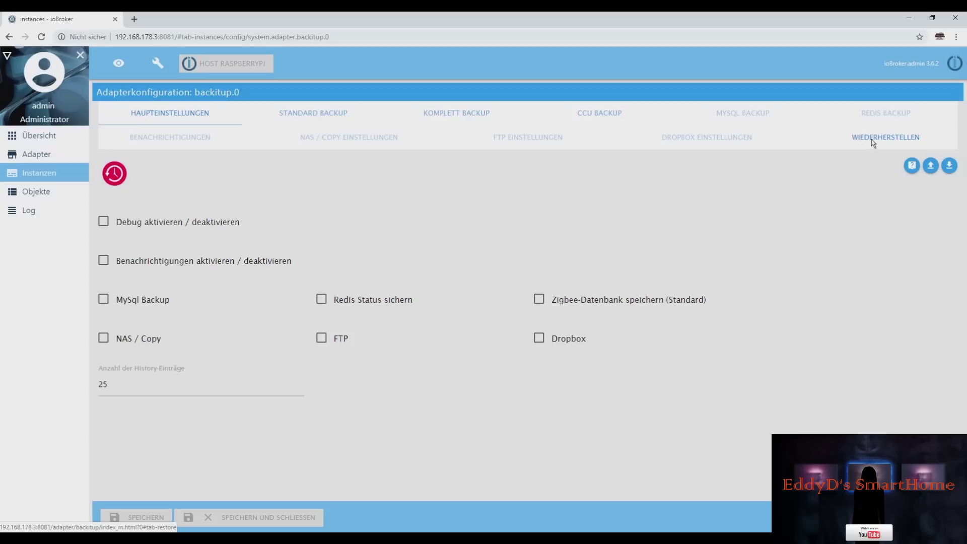
click(872, 143)
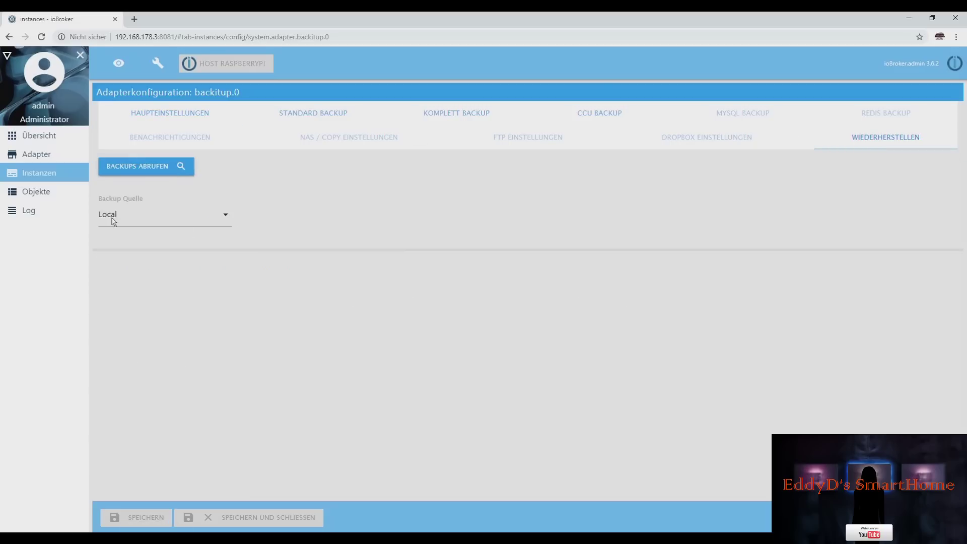
click(145, 169)
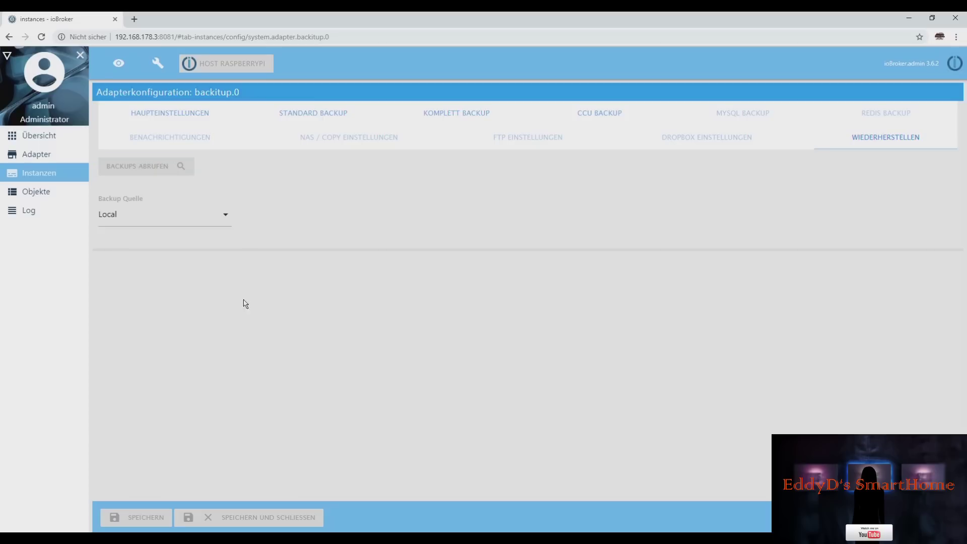
click(109, 263)
click(137, 296)
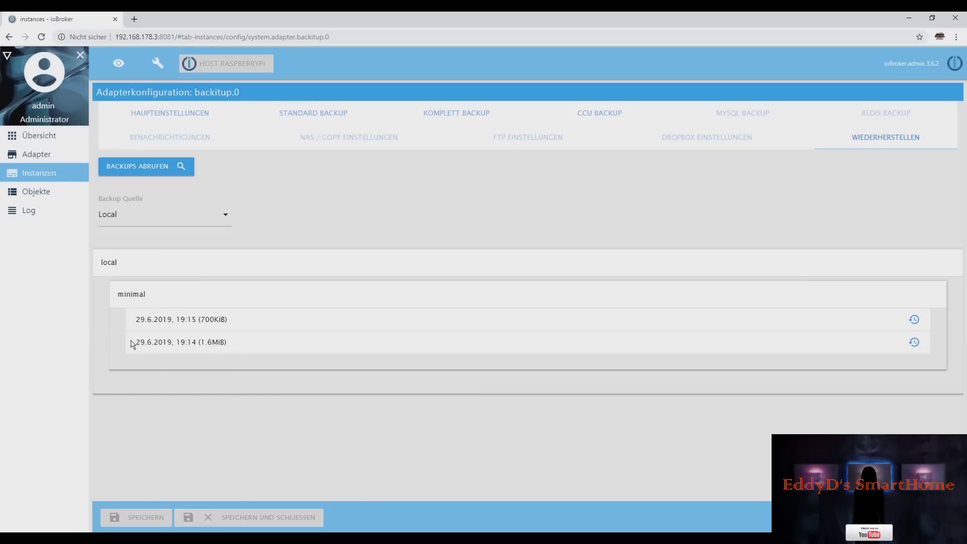
- Restore the minimal backup dated 29.6.2019, 19:14 and accept the ioBroker restart
drag(137, 343, 256, 370)
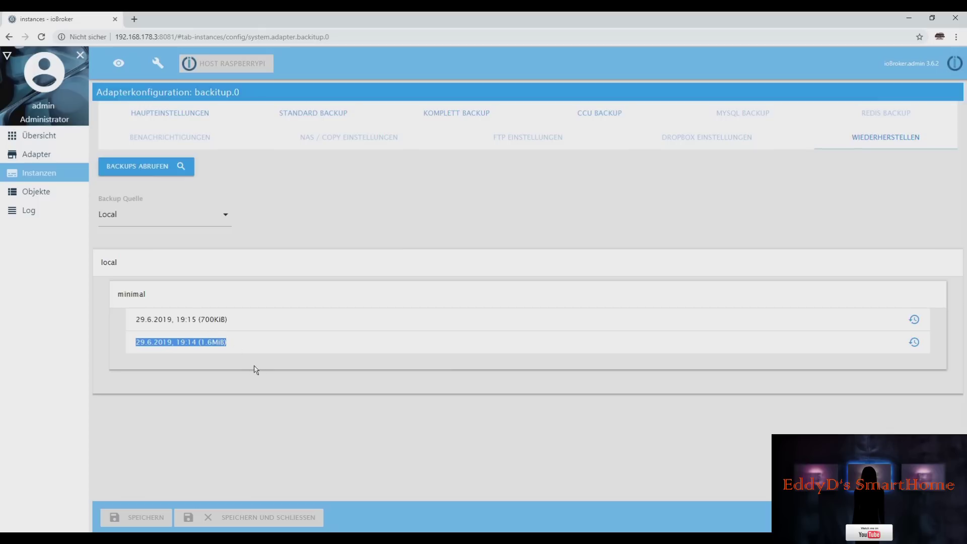
click(914, 342)
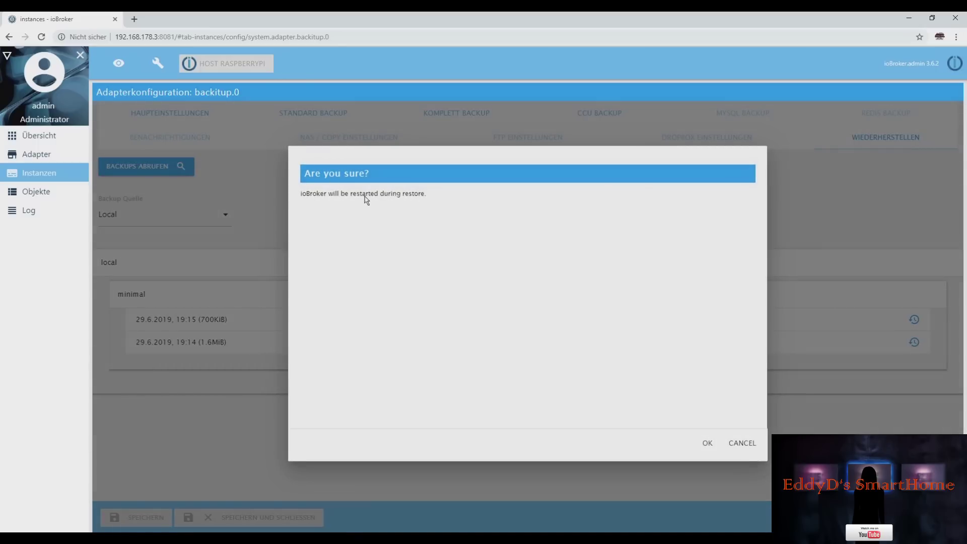
click(707, 444)
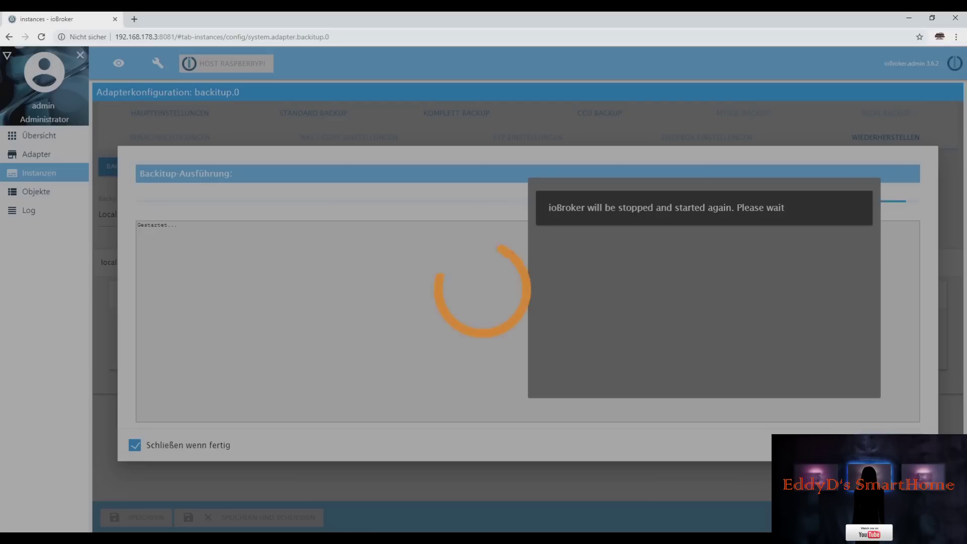
key(super+alt+d)
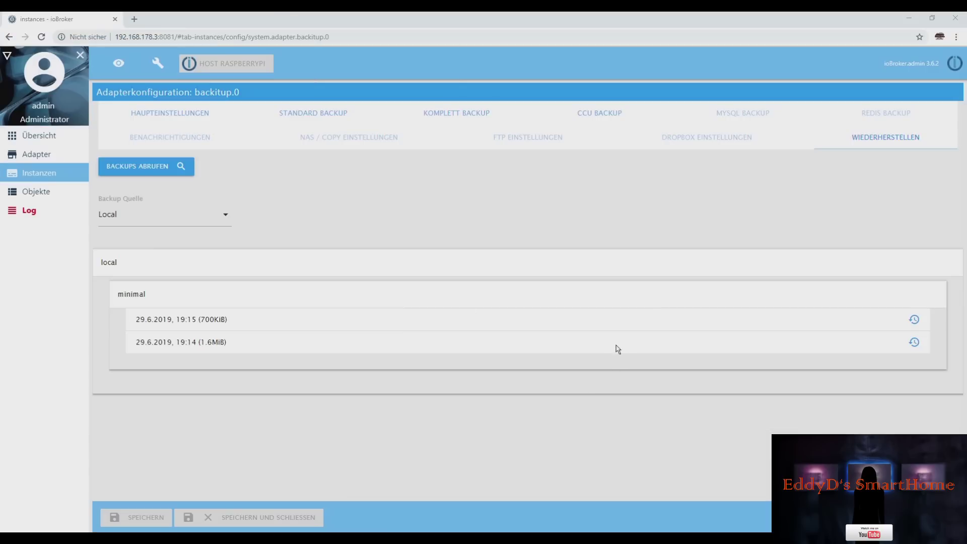
- Examine the Standard Backup and Komplett Backup settings of backitup.0
click(176, 117)
click(314, 115)
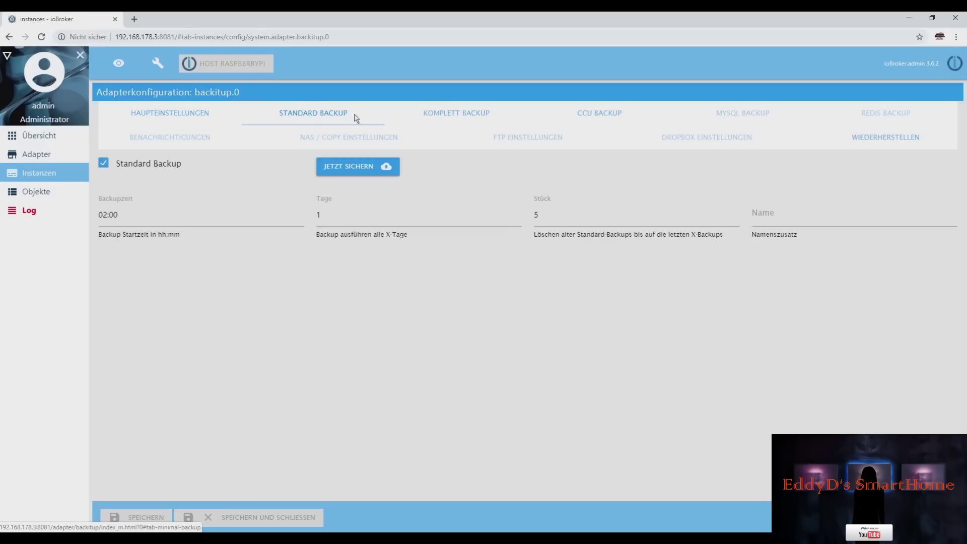
click(456, 112)
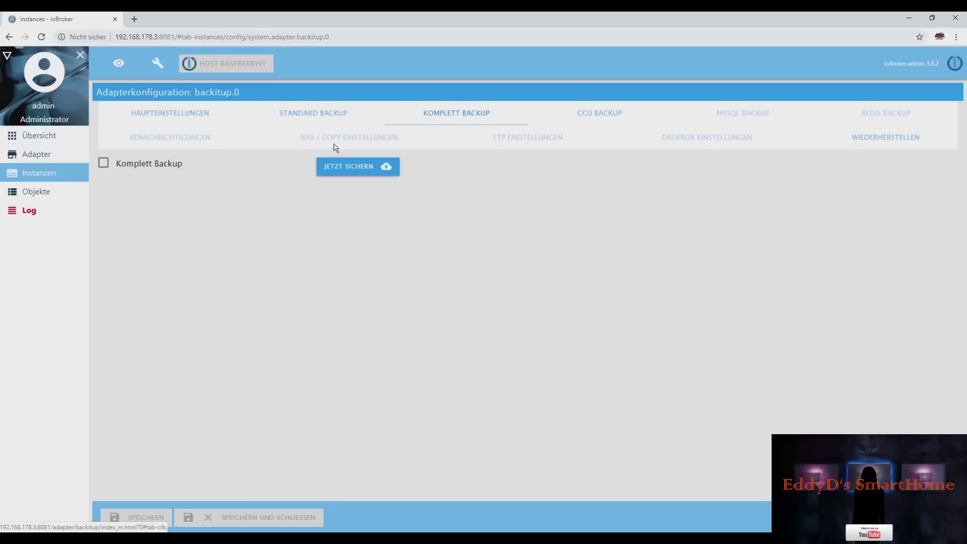
- Enable NAS / Copy and notifications in the main settings of backitup.0
click(149, 113)
click(103, 342)
click(104, 261)
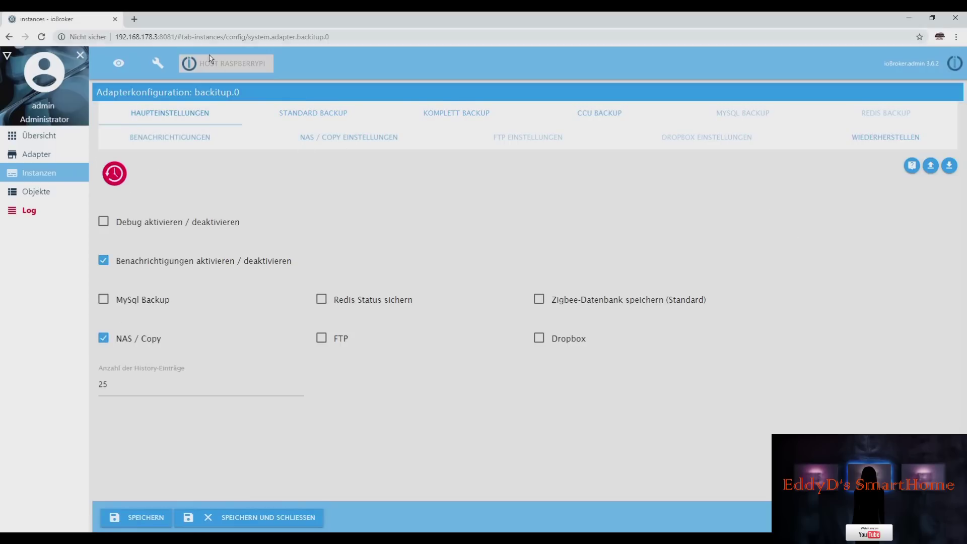
- Review the notification and NAS / Copy settings of backitup.0 and leave the configuration, discarding the unsaved changes
click(177, 139)
click(311, 141)
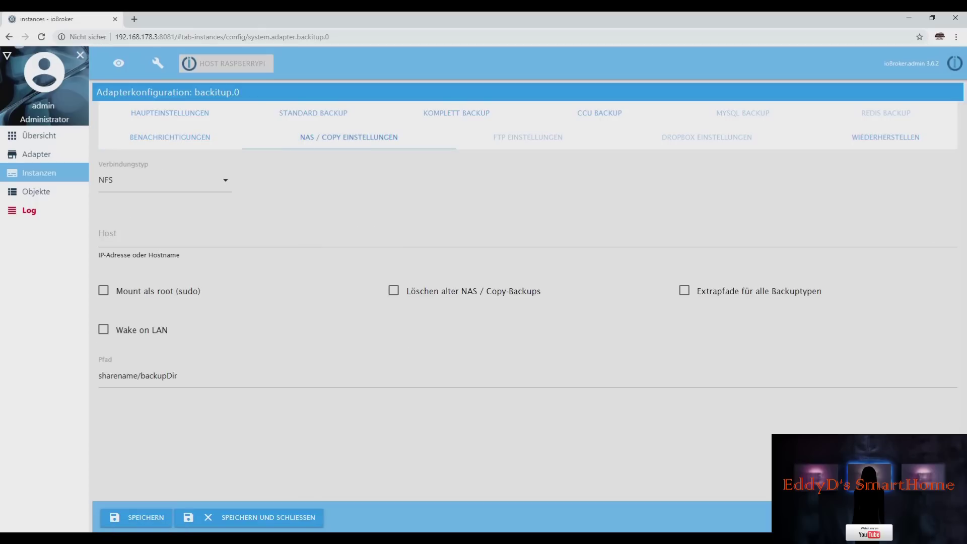
key(alt+Left)
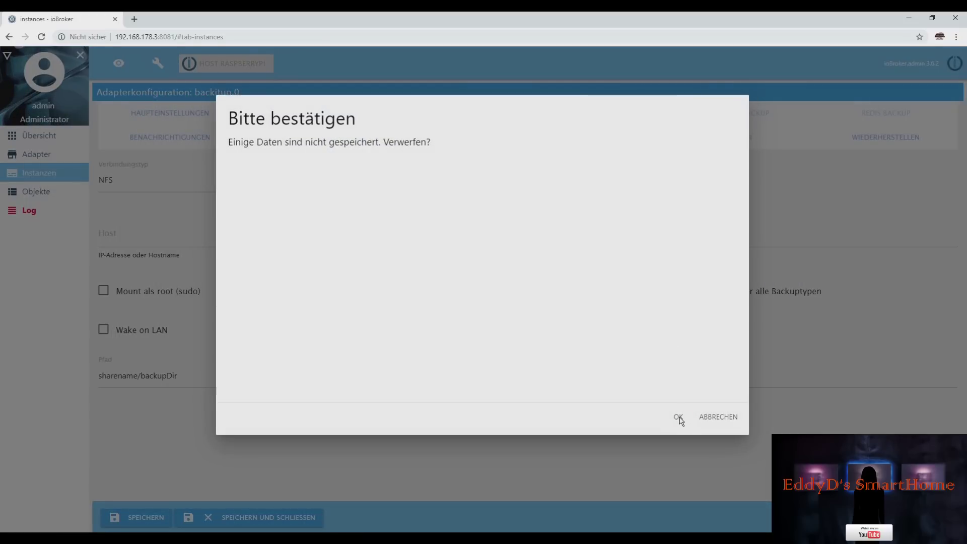
click(678, 418)
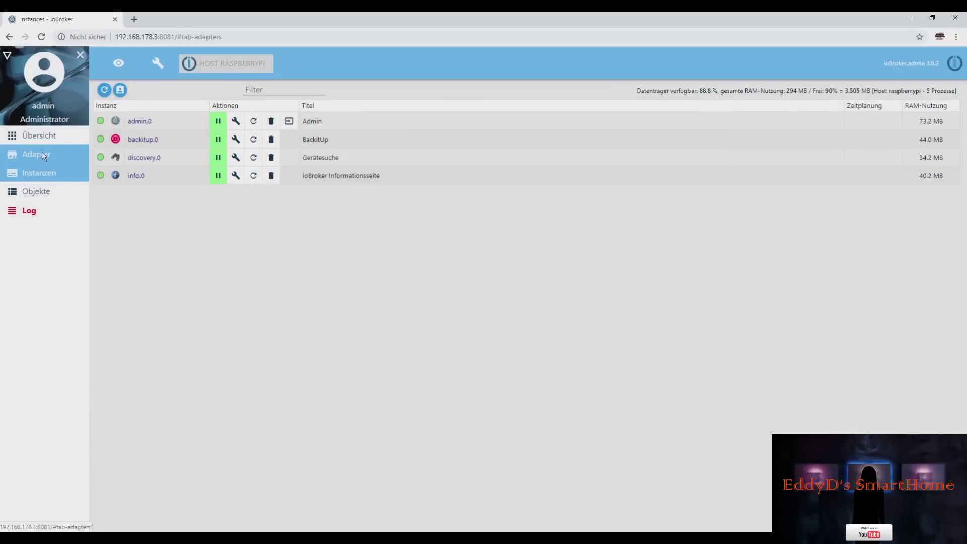
- Return to the list of adapter instances and reload the page to refresh the restored instances
click(41, 154)
click(39, 174)
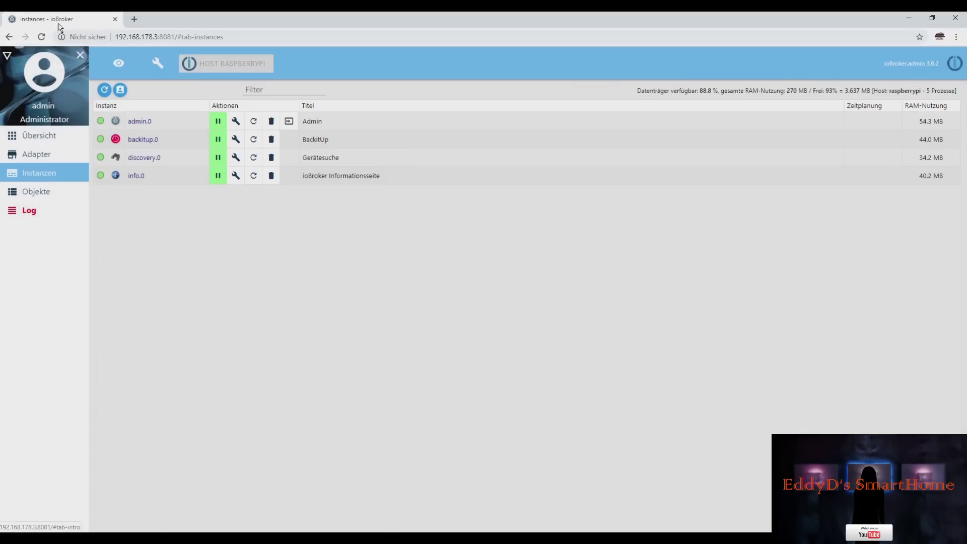
click(42, 38)
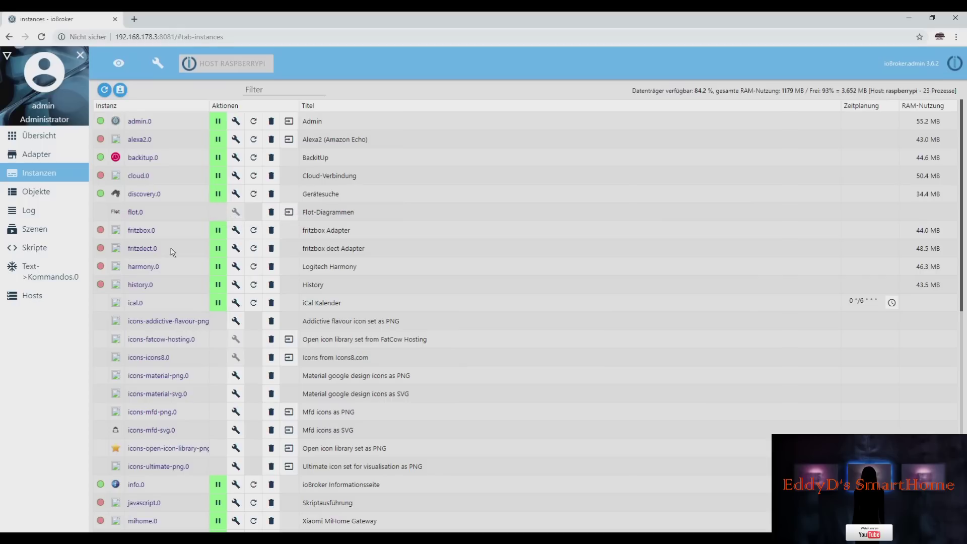
- Check the restored Skripte page and the log for the adapter upload progress
click(43, 251)
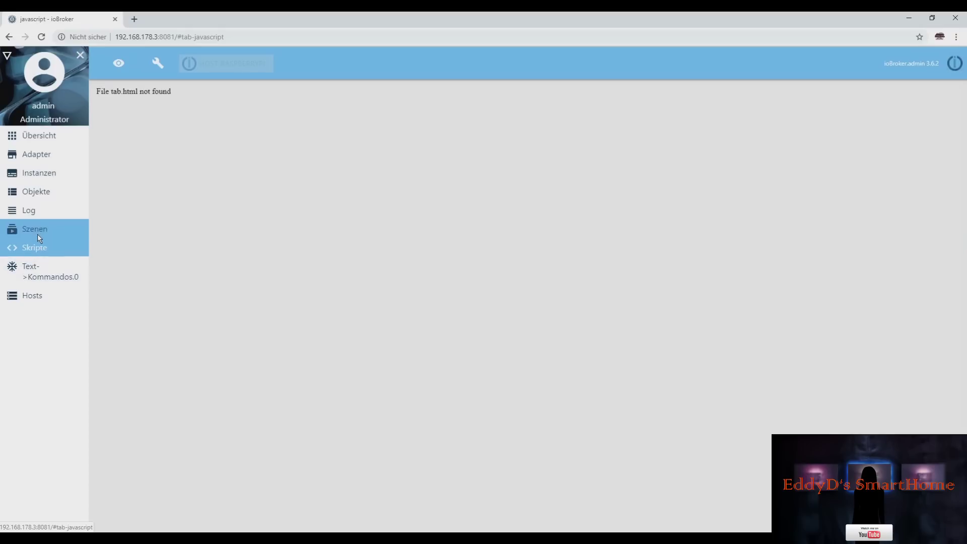
click(33, 209)
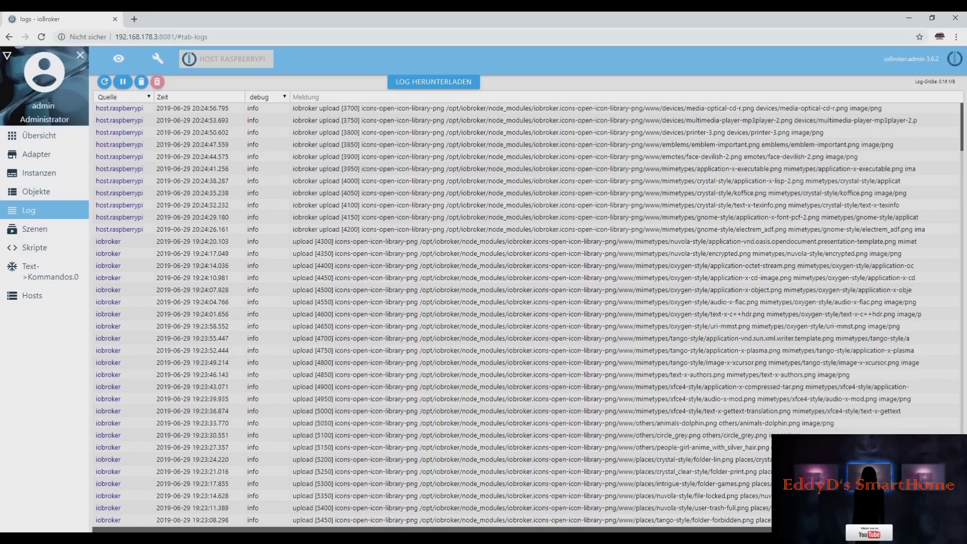
key(super+alt+d)
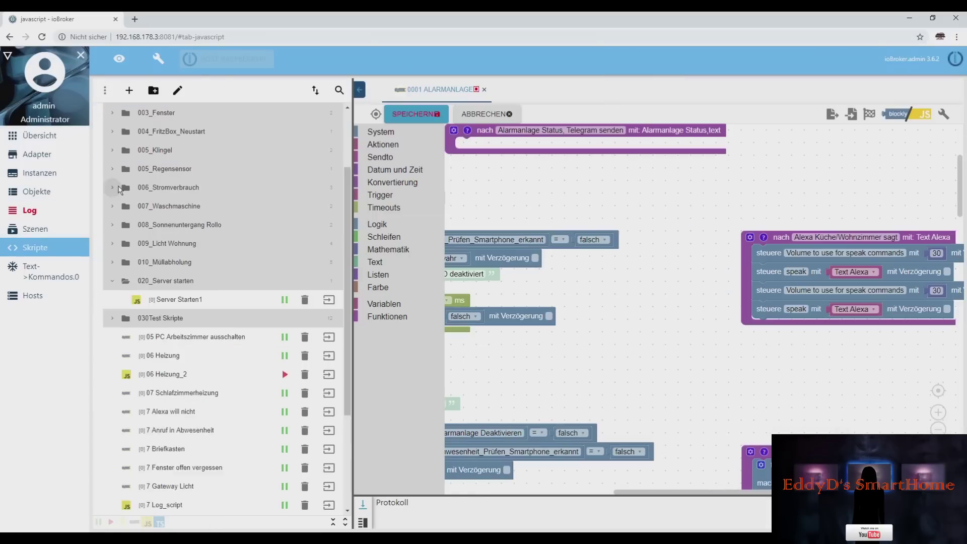
- Leave the scripts for the log, discarding the unsaved data, and compare the log times with the system clock
click(29, 210)
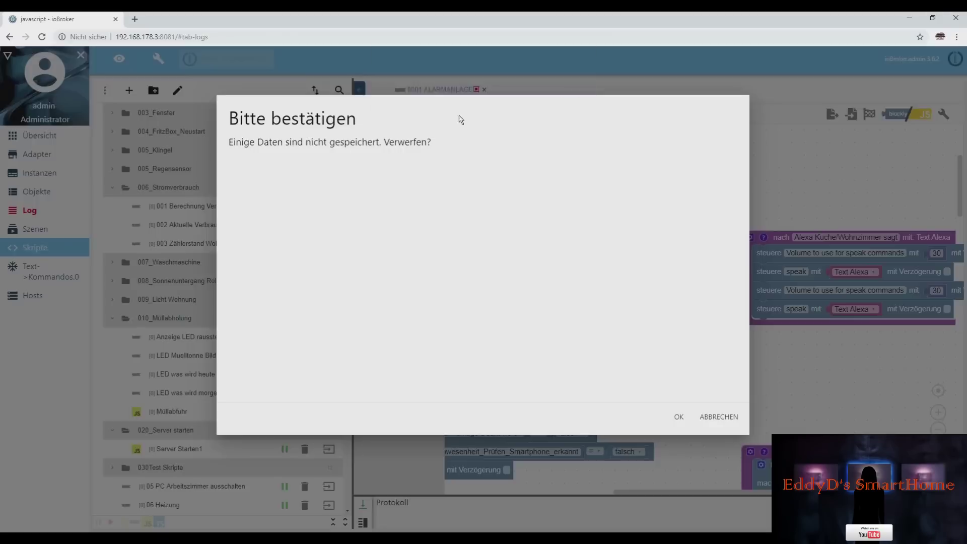
click(676, 414)
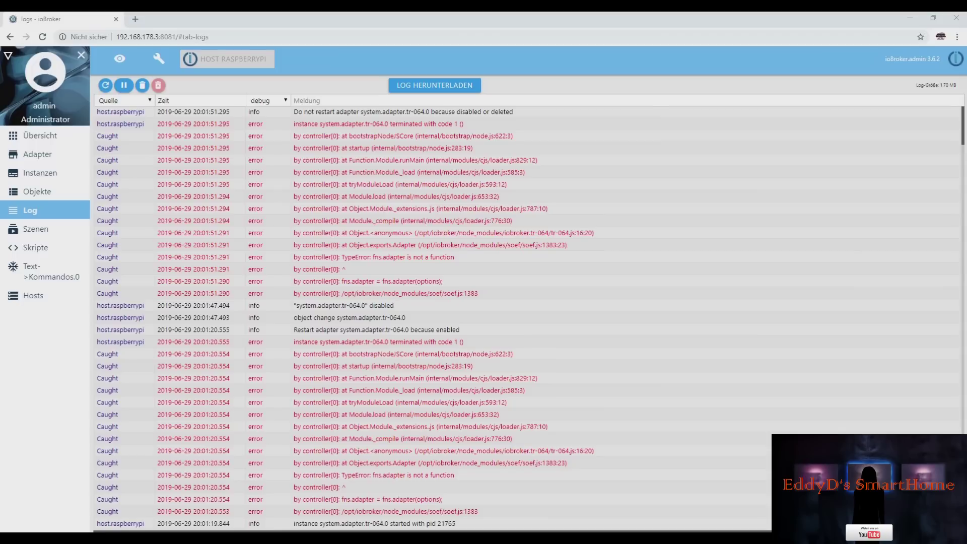
key(super+alt+d)
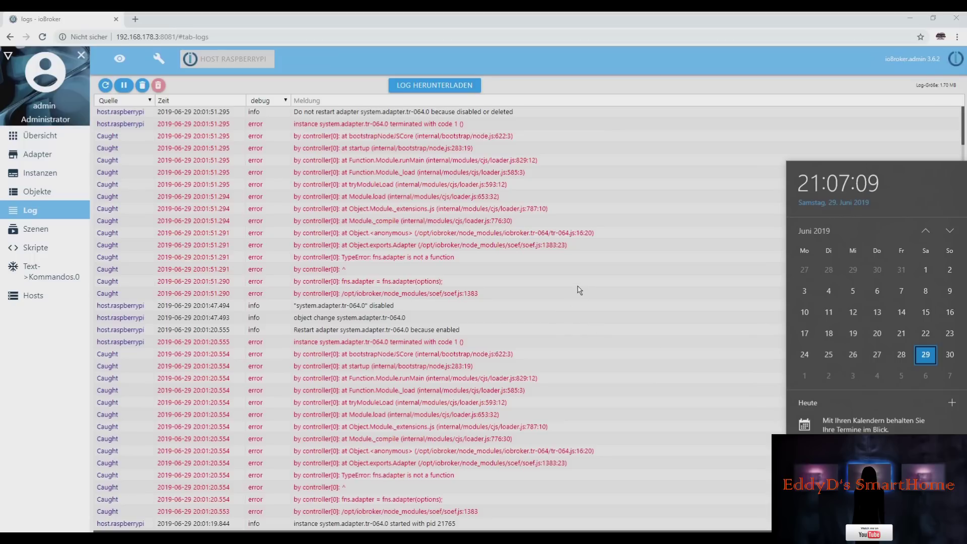
- Examine the status of all restored adapter instances and the overview page
click(50, 176)
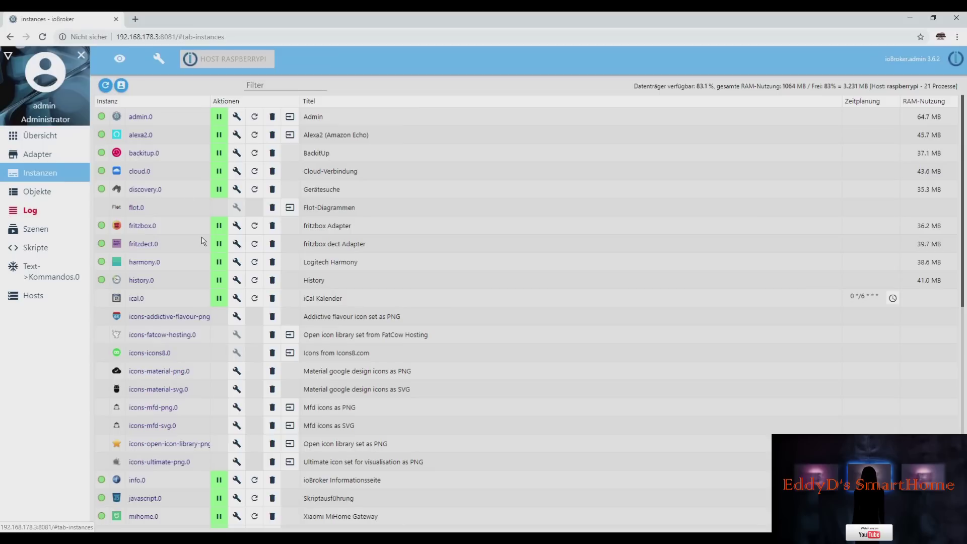
scroll(199, 262, down, 6)
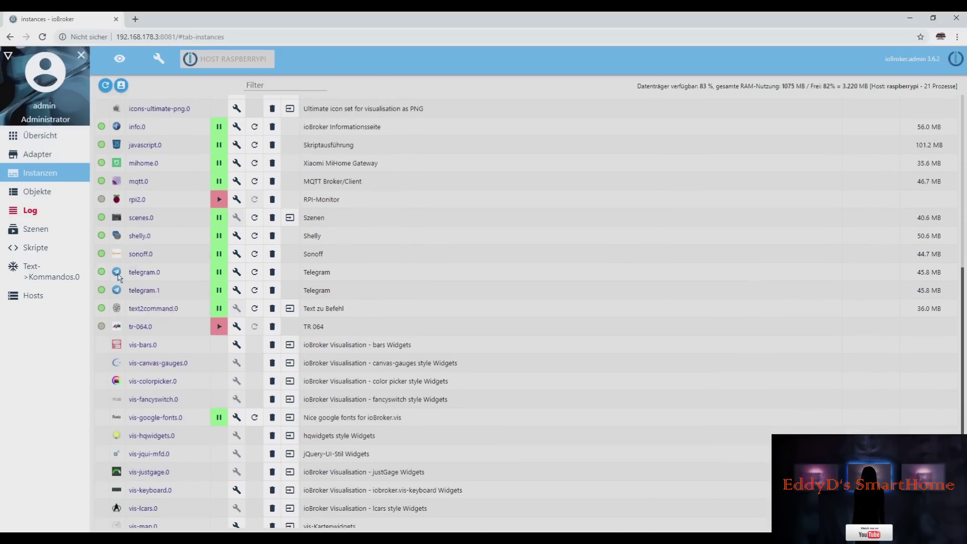
scroll(143, 369, down, 2)
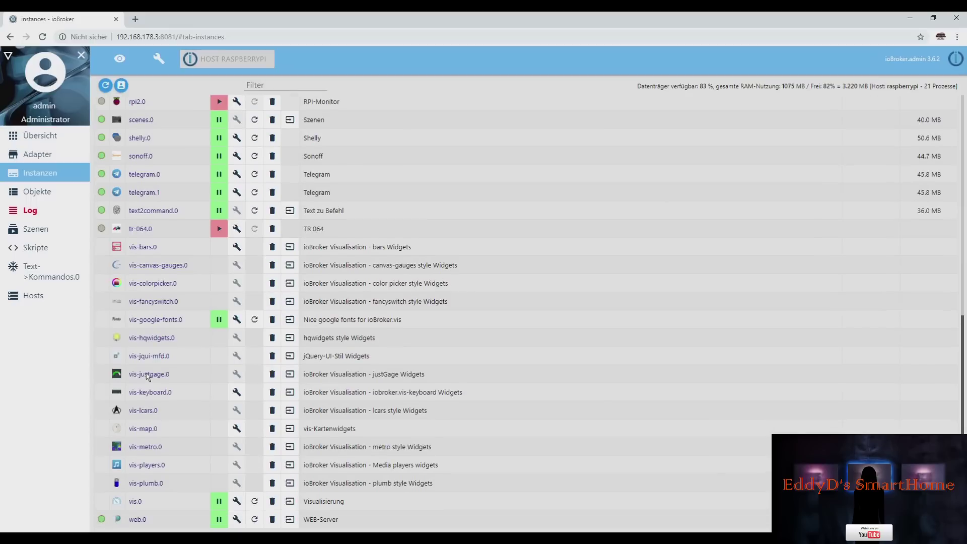
scroll(134, 367, up, 7)
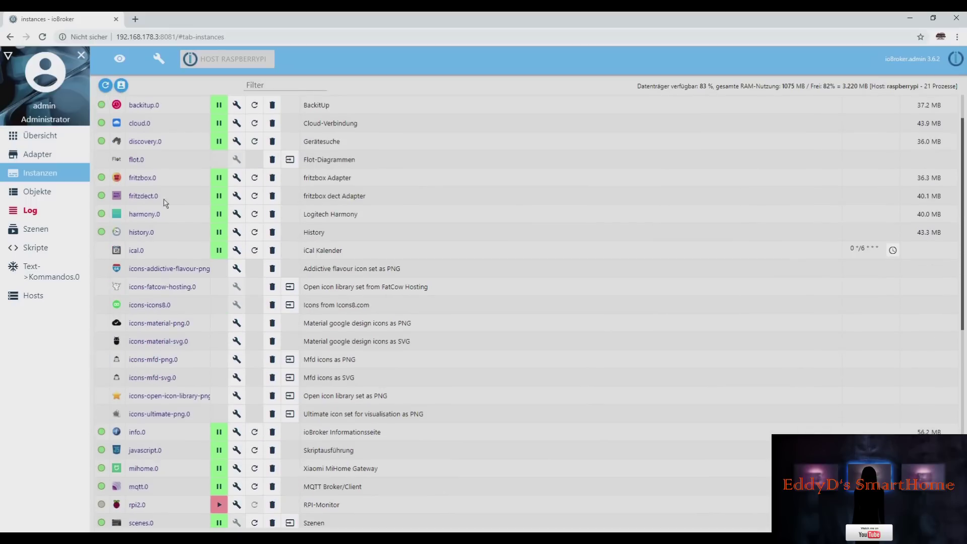
scroll(181, 323, down, 5)
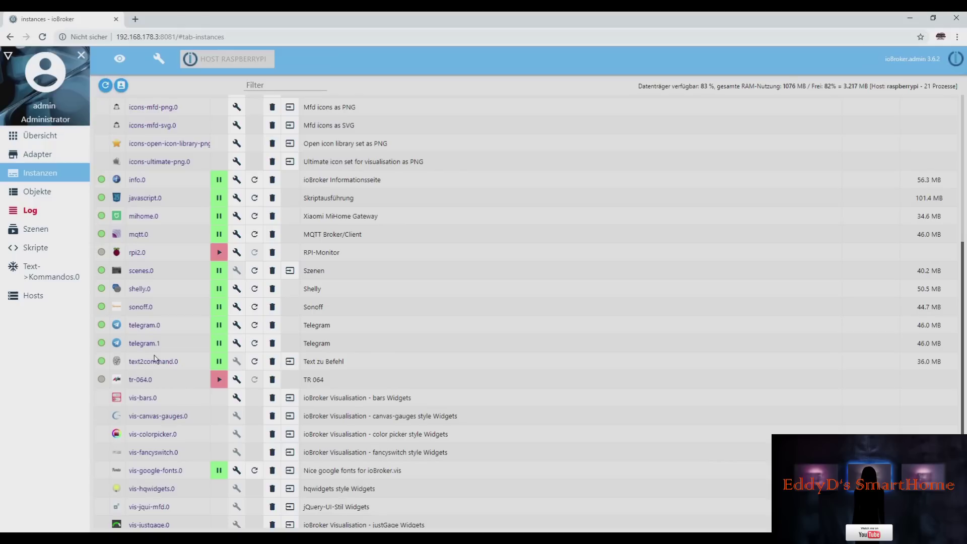
scroll(156, 352, up, 5)
click(54, 142)
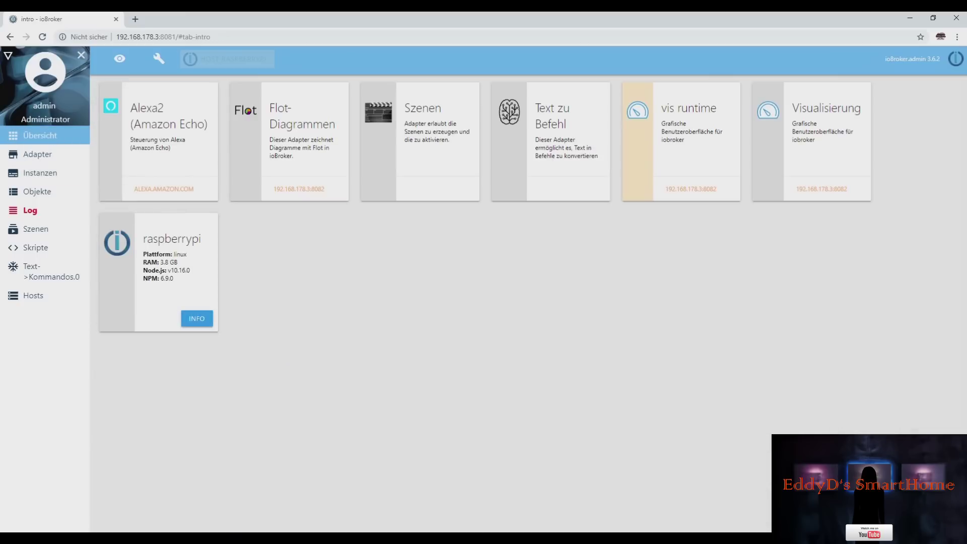
- Switch to PuTTY, open the saved ioBroker session and log in as pi with the account password
key(super)
click(387, 338)
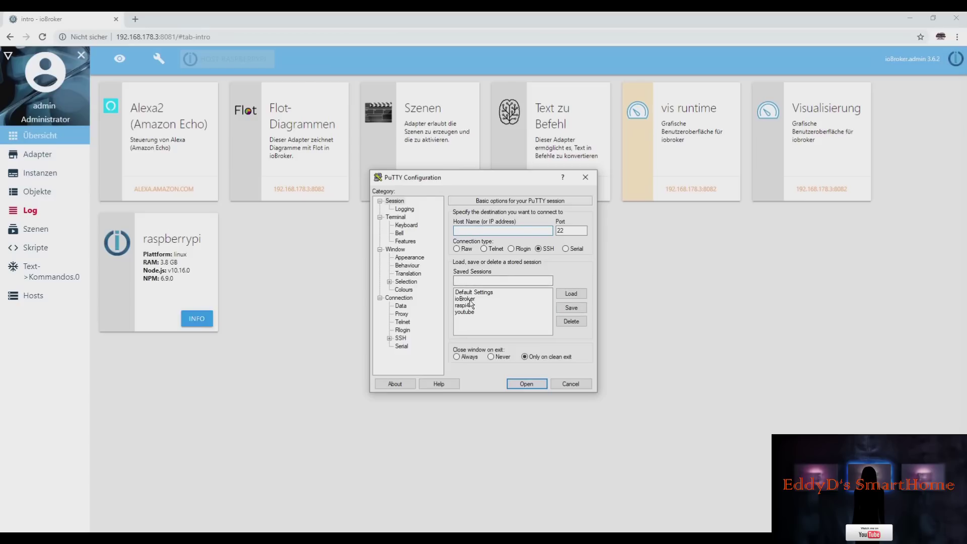
double_click(471, 300)
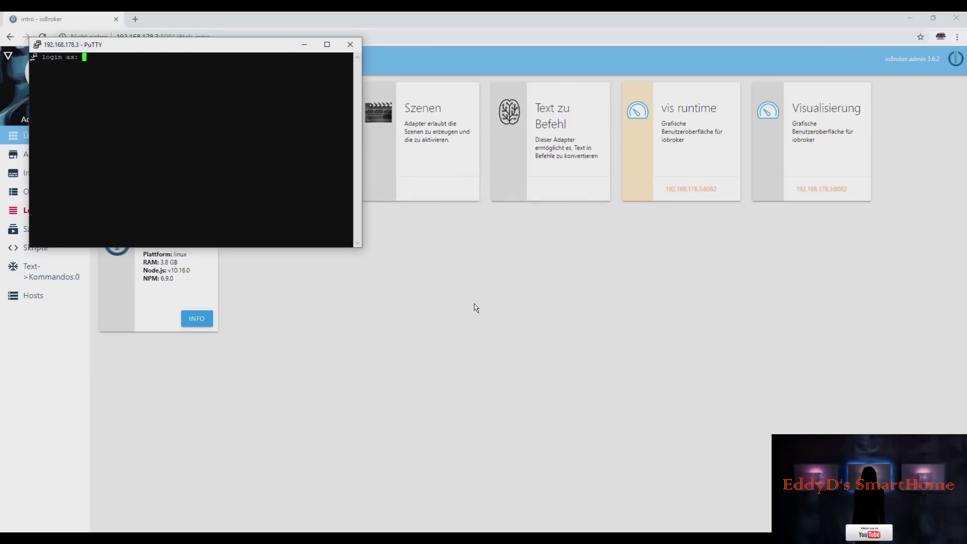
text(pi)
key(Return)
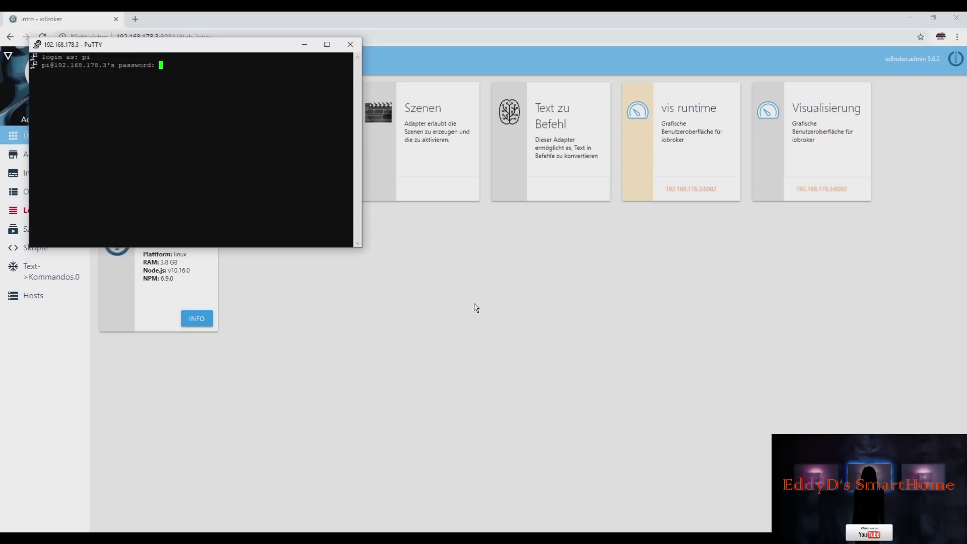
key(Return)
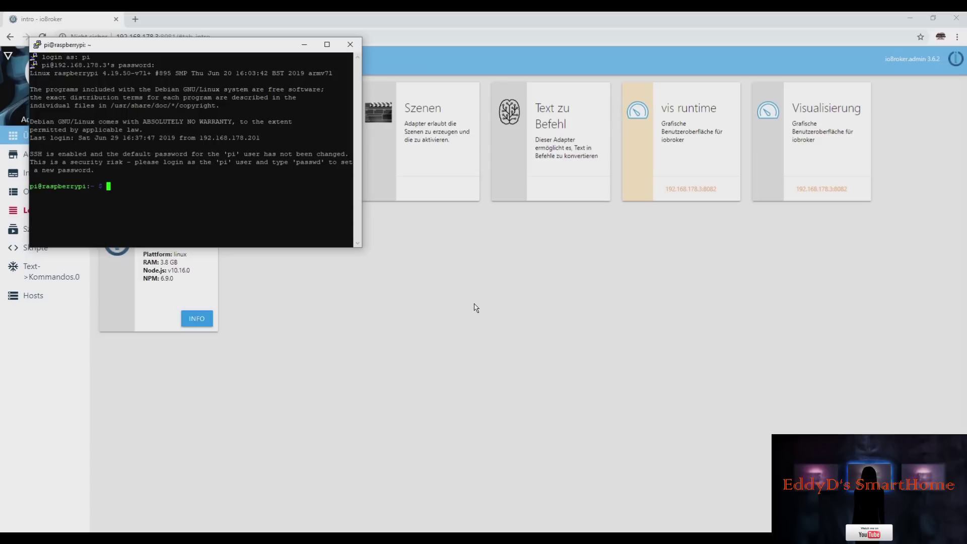
- Restart ioBroker in the terminal with the commands iobroker stop and iobroker start
text(iobroker stop)
key(Return)
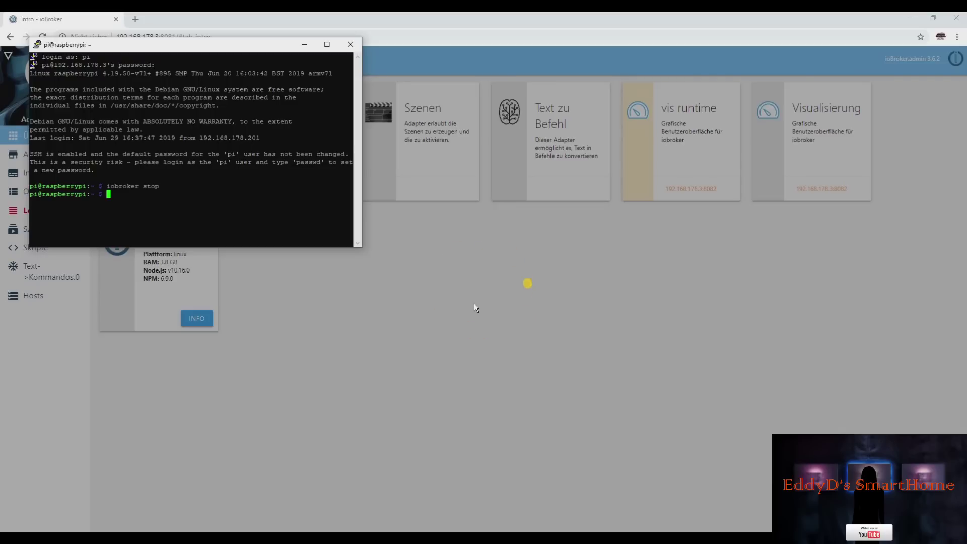
text(iobroker start)
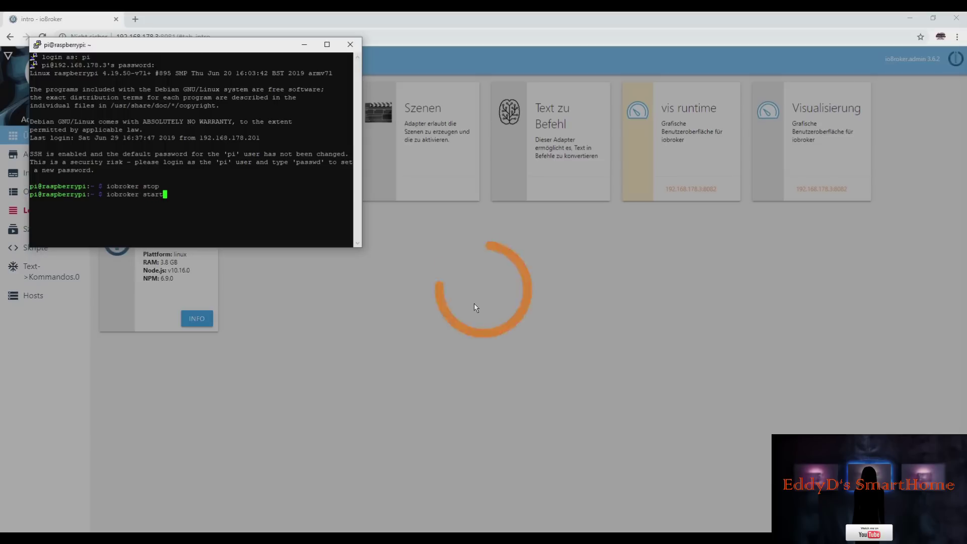
key(Return)
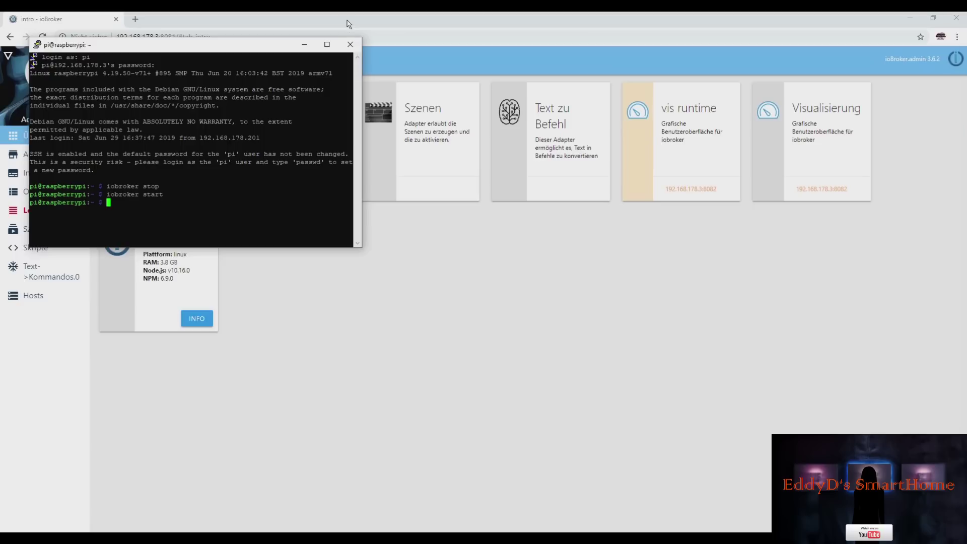
- Switch back to the ioBroker admin page in the browser, show the instance list and reload it
click(348, 23)
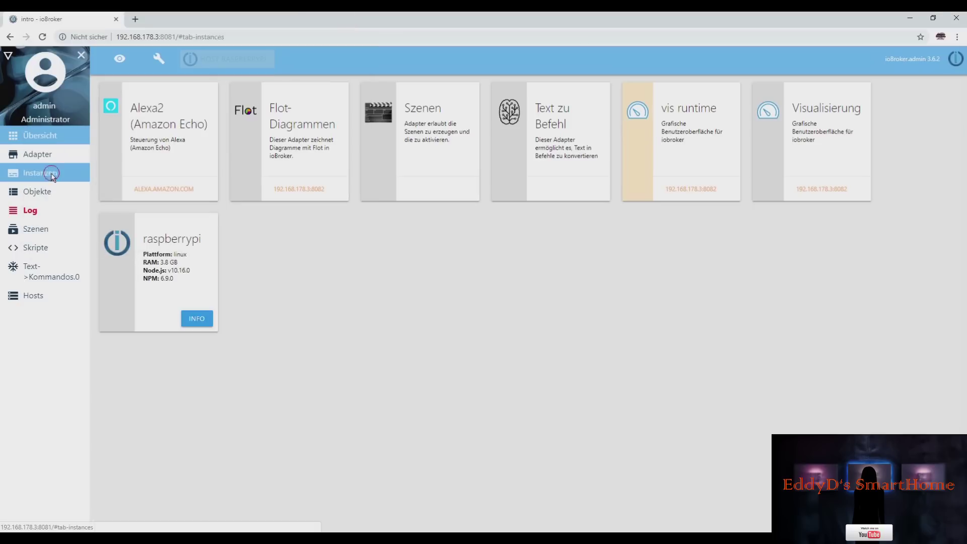
click(61, 172)
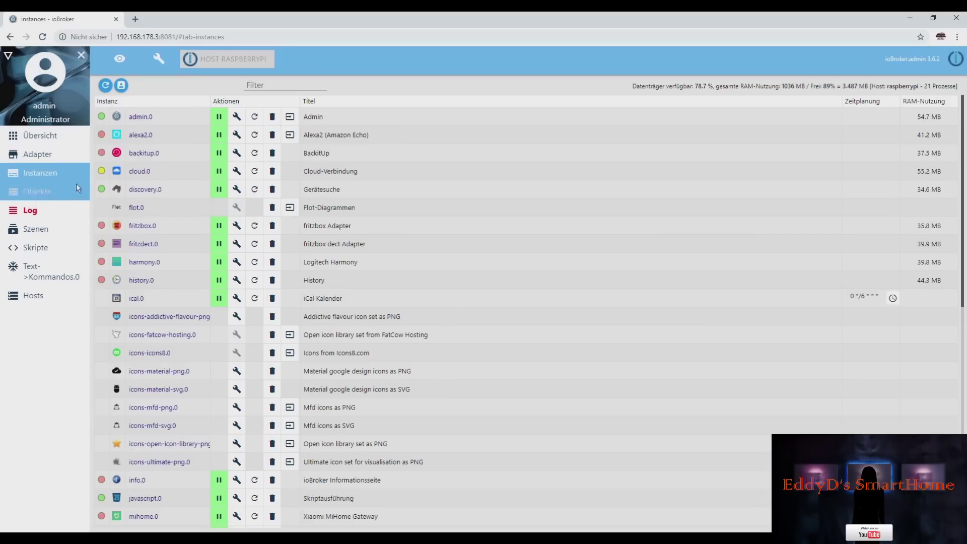
click(43, 39)
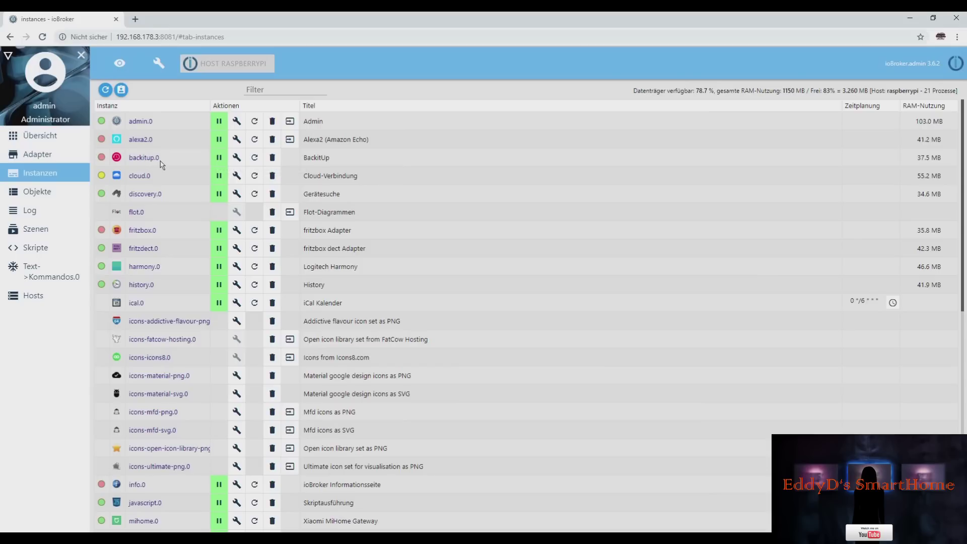
- Examine the whole instance list for adapters that have not started after the restart
scroll(180, 418, down, 7)
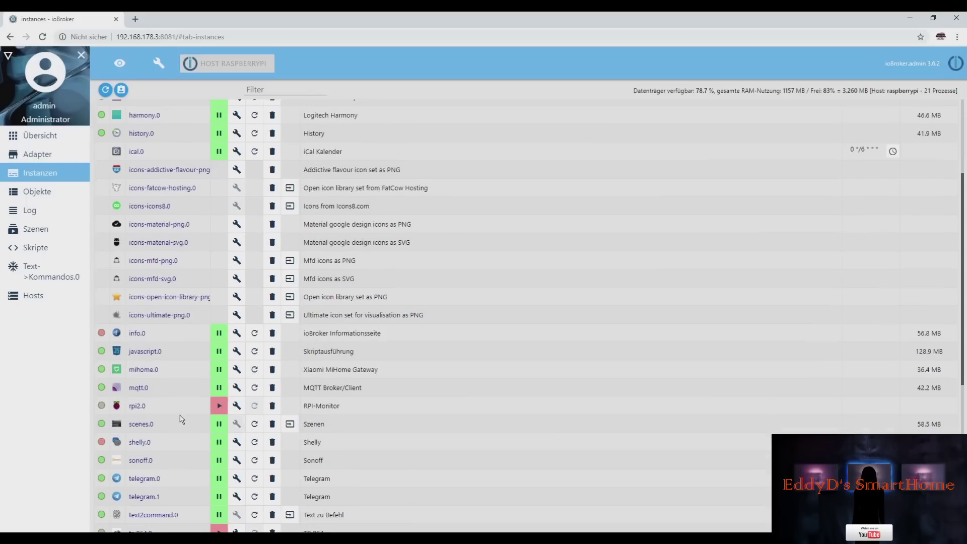
scroll(180, 418, down, 2)
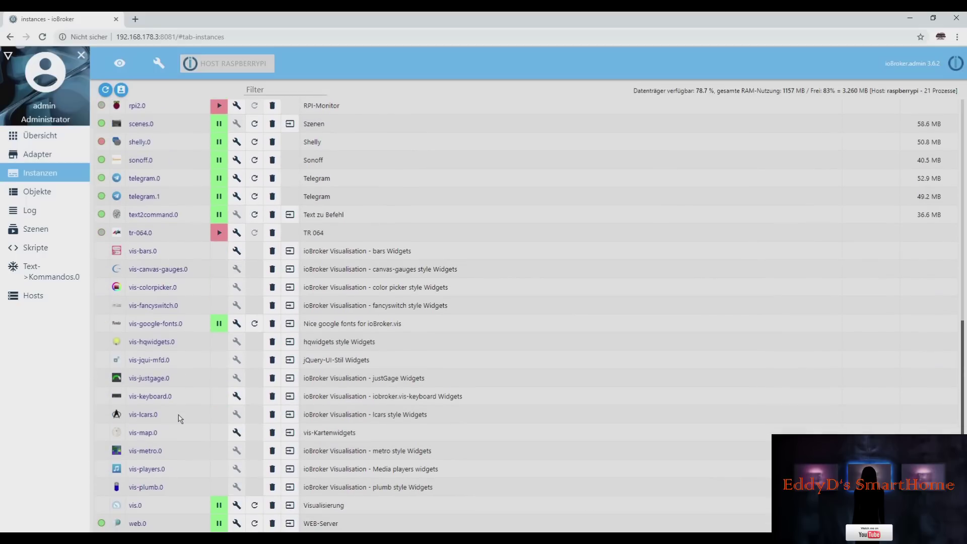
scroll(153, 457, up, 7)
scroll(153, 457, up, 2)
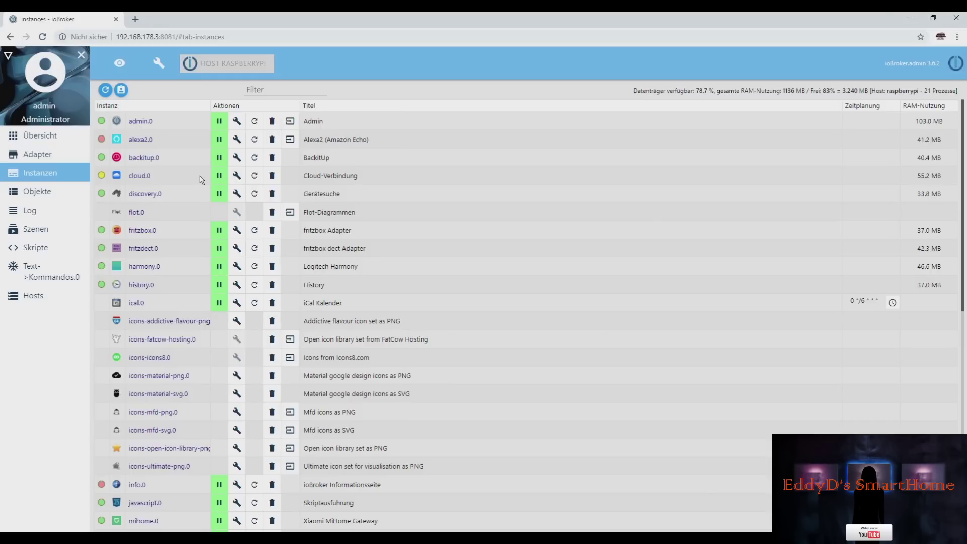
scroll(190, 235, down, 6)
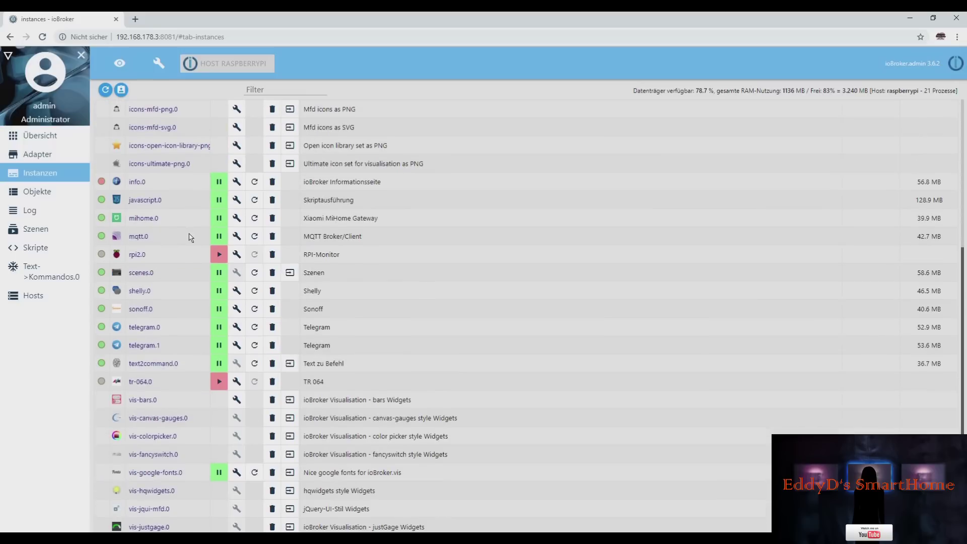
scroll(174, 362, up, 6)
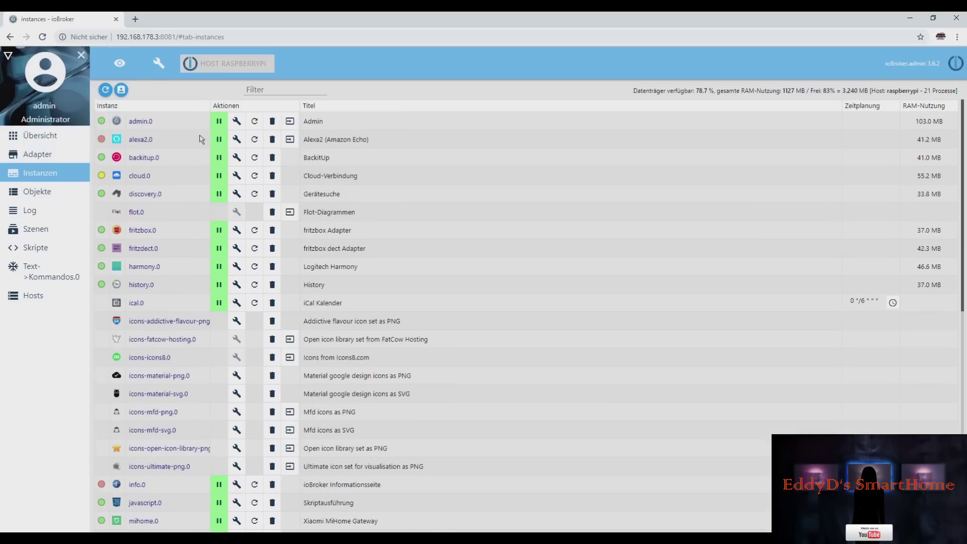
- Enable NAS / Copy in the backitup.0 configuration and select the path in its NAS / Copy settings
click(236, 159)
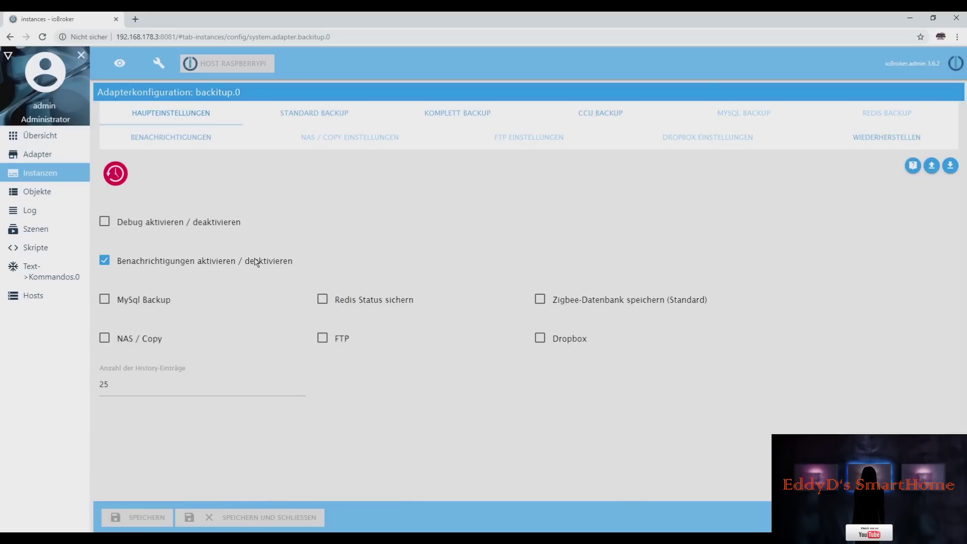
click(104, 338)
click(354, 139)
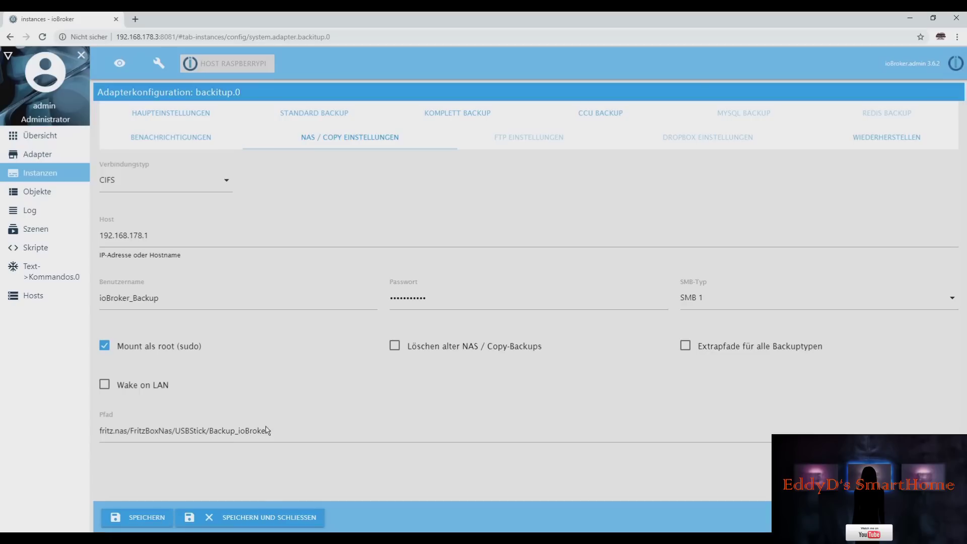
drag(275, 433, 97, 429)
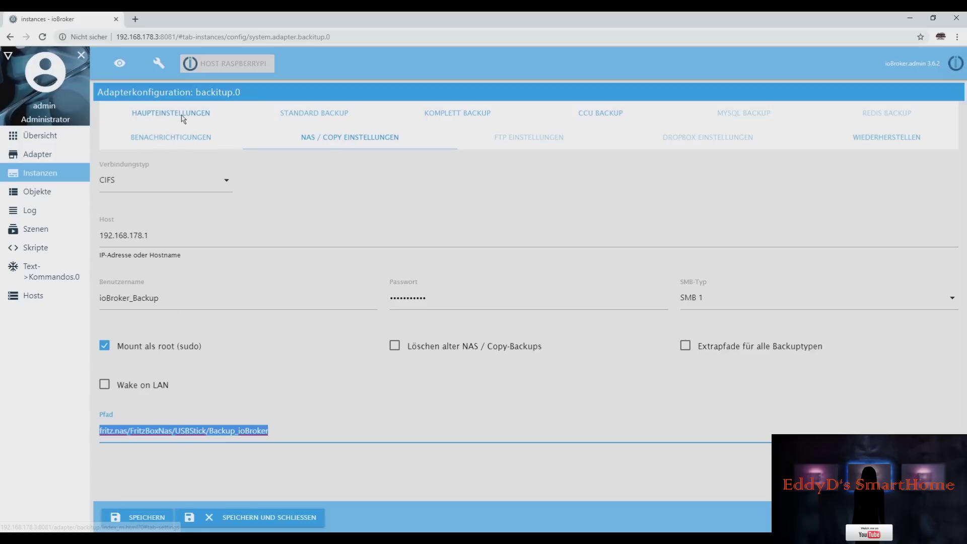
- Save the backitup.0 NAS / Copy settings, check the main settings and return to the instance list
click(142, 518)
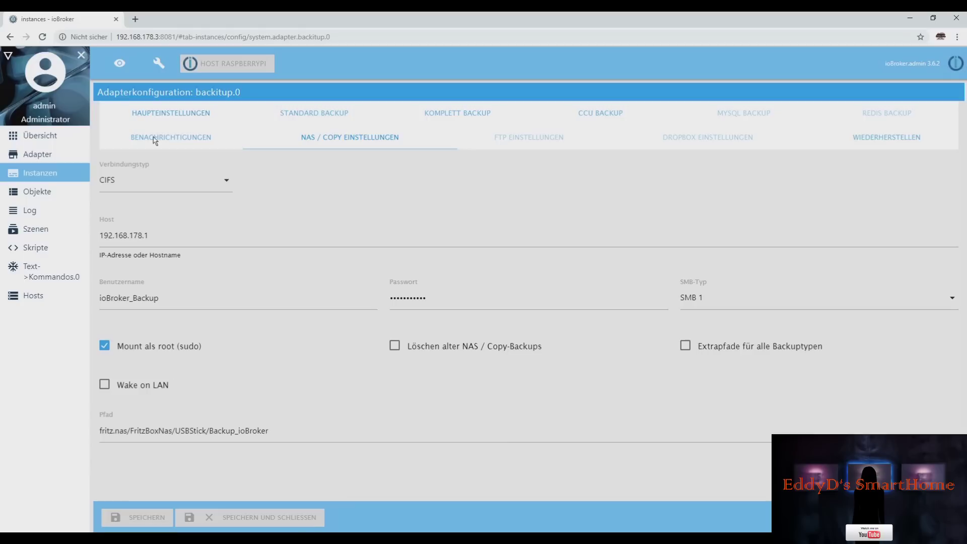
click(165, 114)
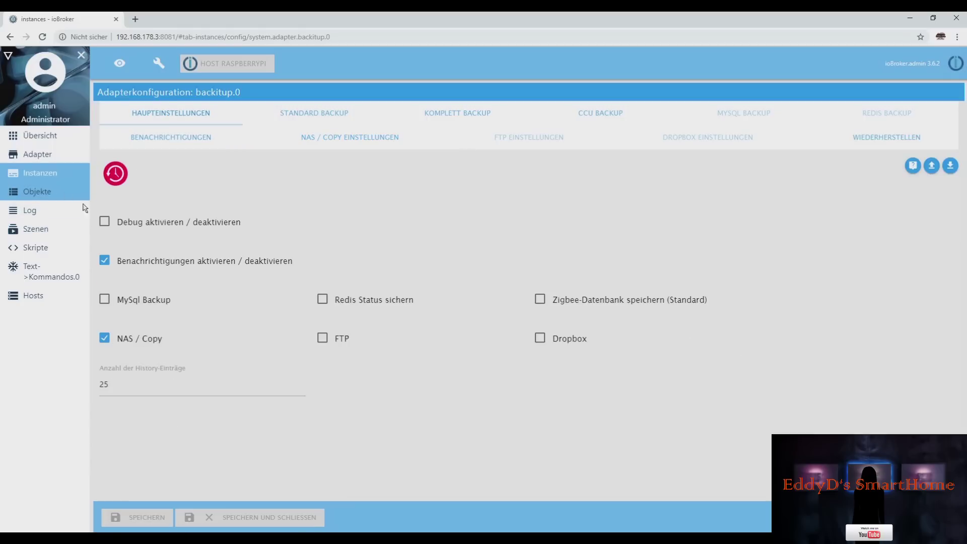
click(40, 173)
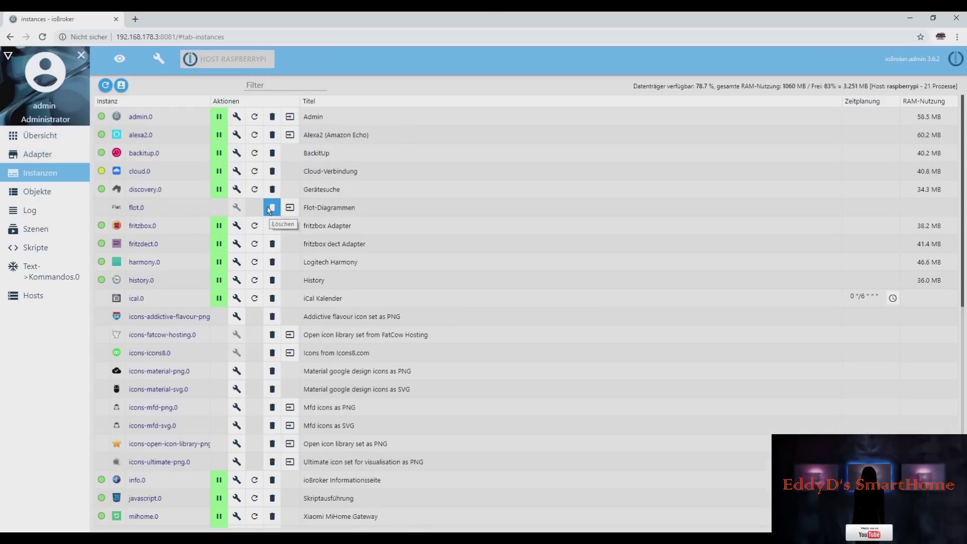
- Check the login data and cookie settings in the alexa2.0 configuration and return to the instance list
click(236, 134)
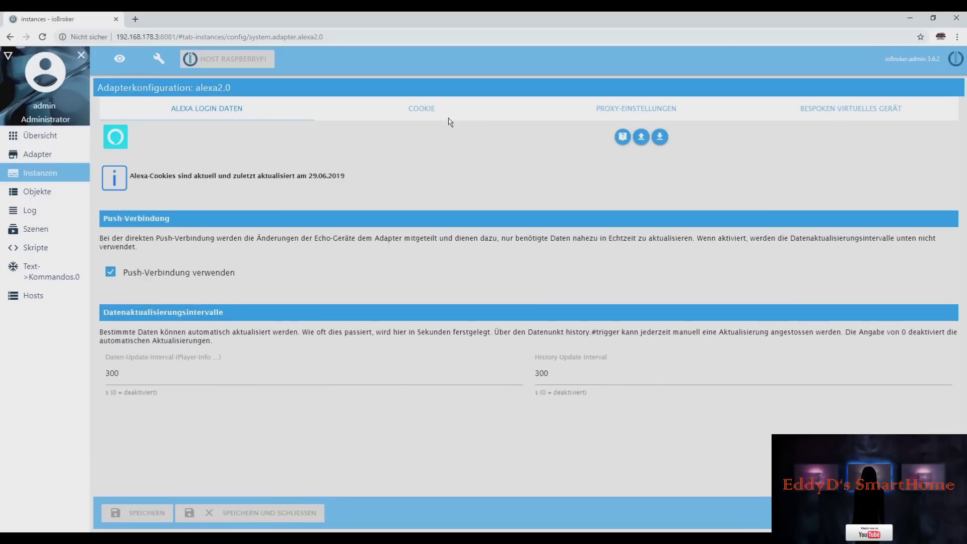
click(418, 110)
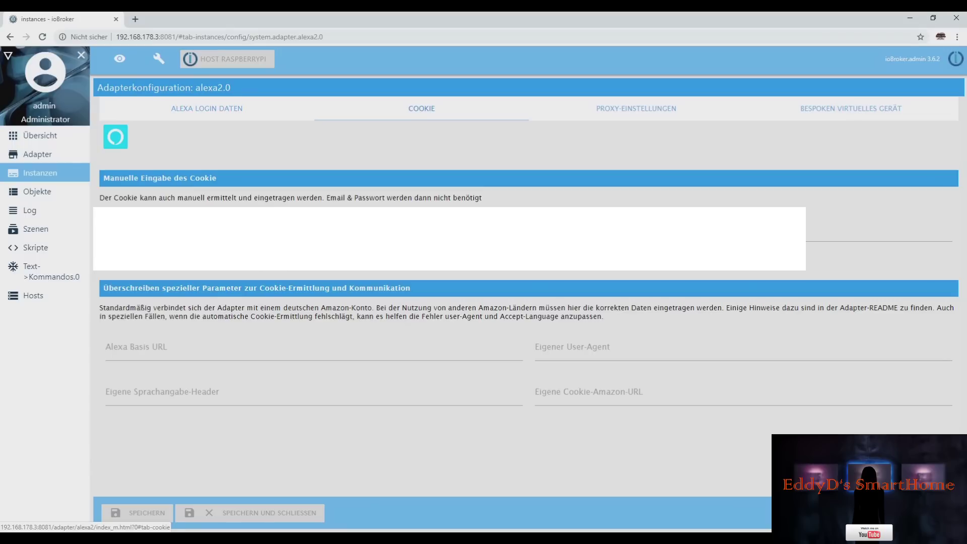
click(47, 178)
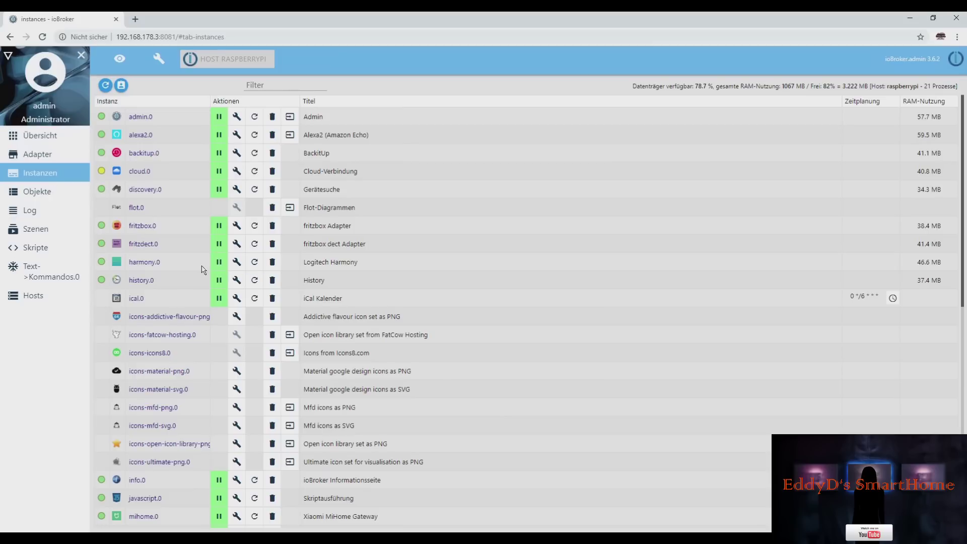
- Check the device list and options in the tr-064.0 configuration and return to the instance list
scroll(181, 390, down, 5)
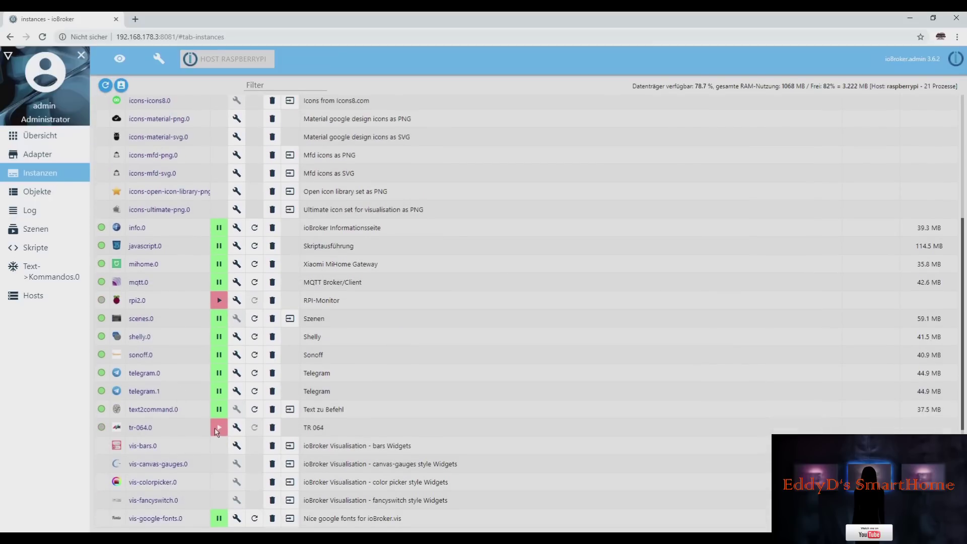
click(235, 427)
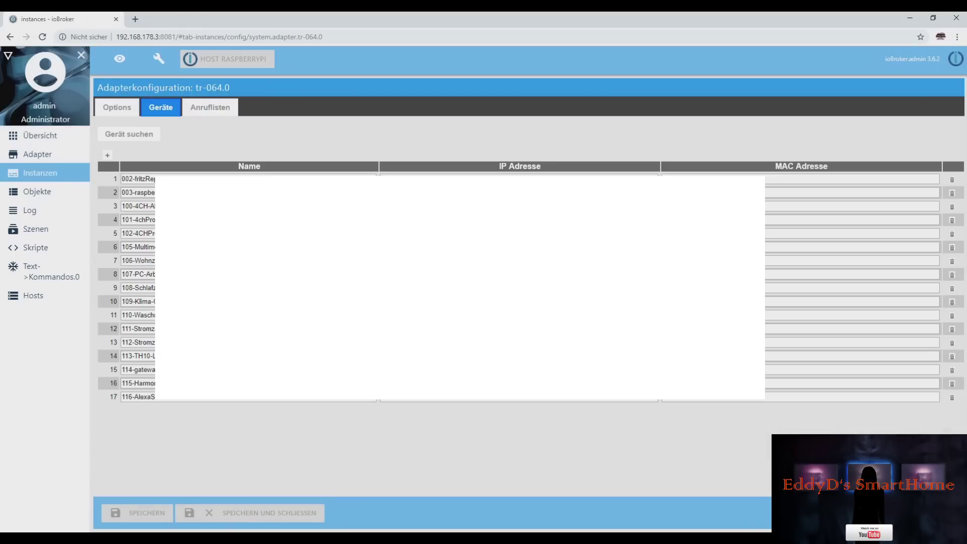
click(117, 107)
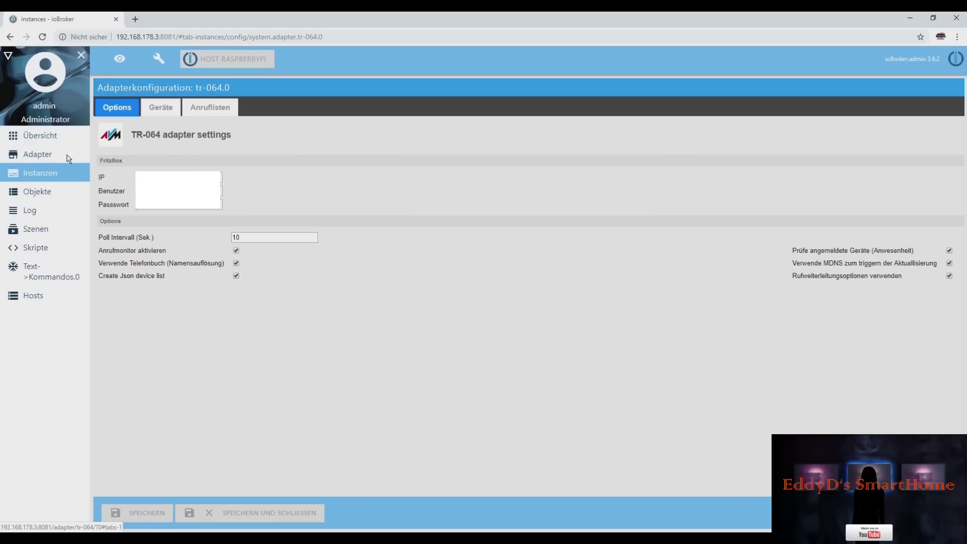
click(42, 172)
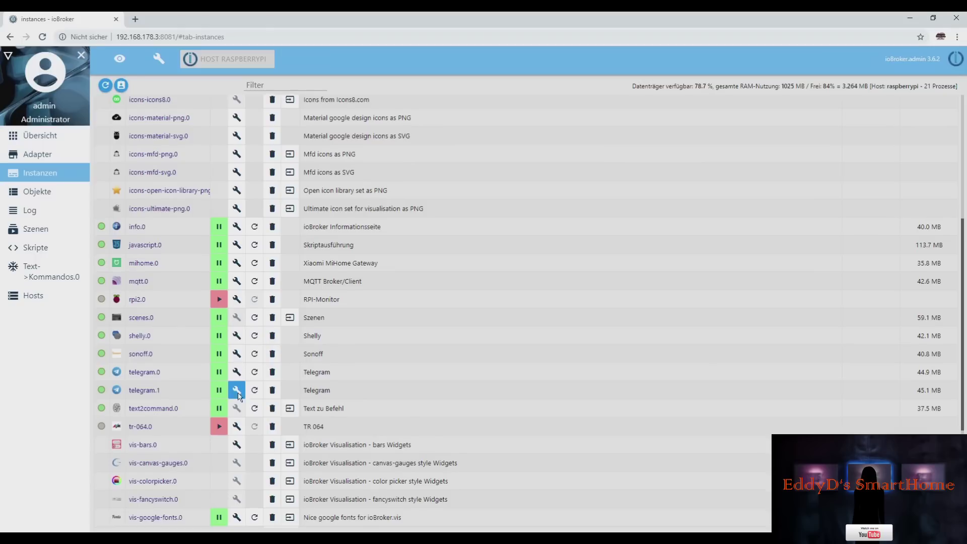
- Try to start the tr-064.0 instance and check its status and the log
scroll(238, 396, down, 4)
click(216, 229)
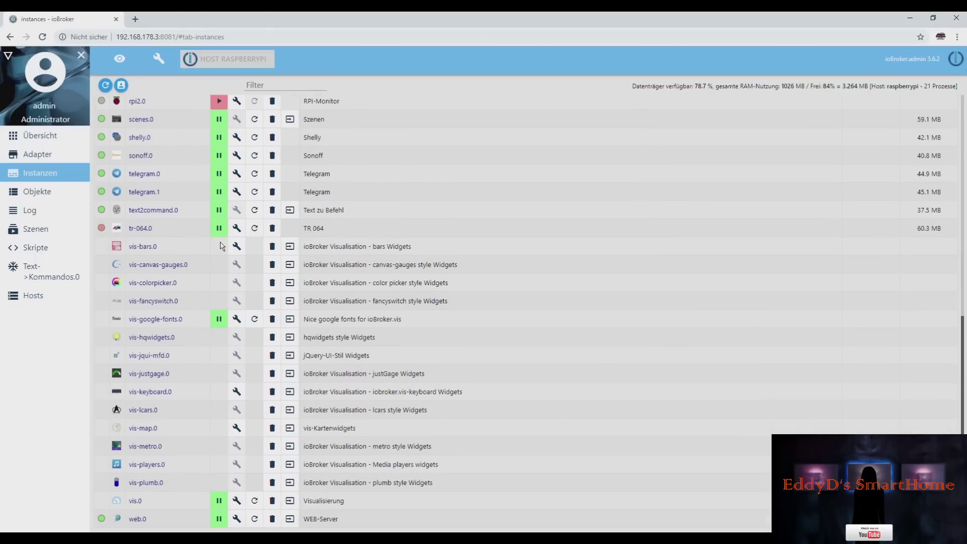
click(35, 209)
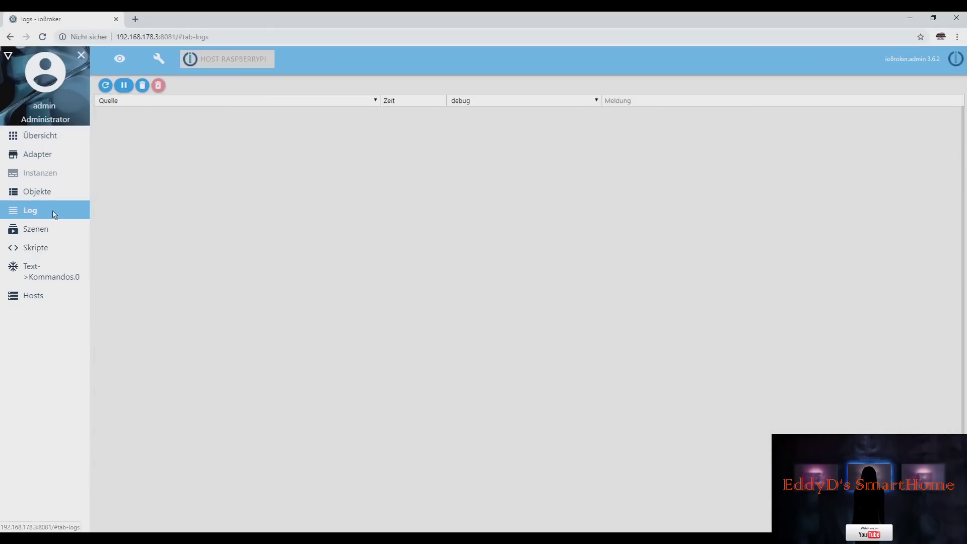
click(35, 172)
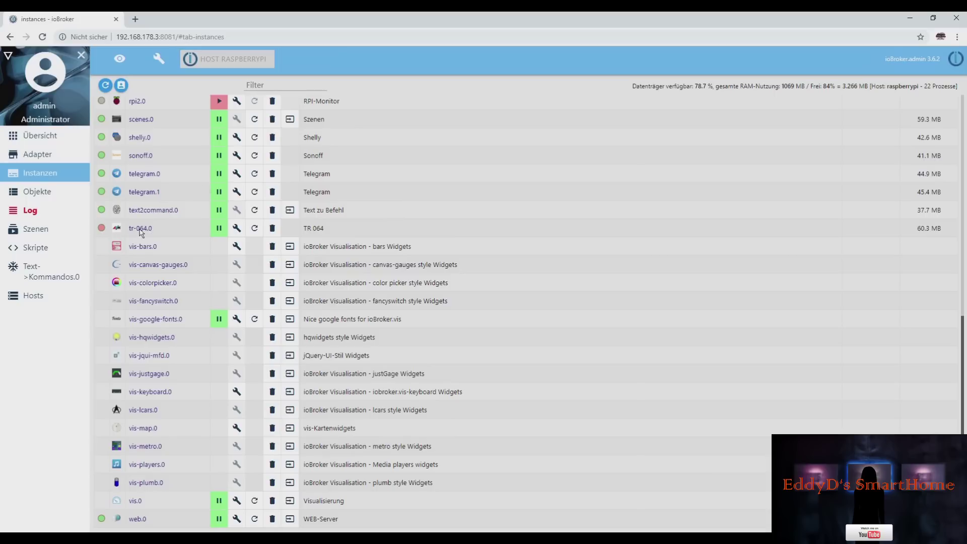
mouse_move(101, 229)
click(34, 215)
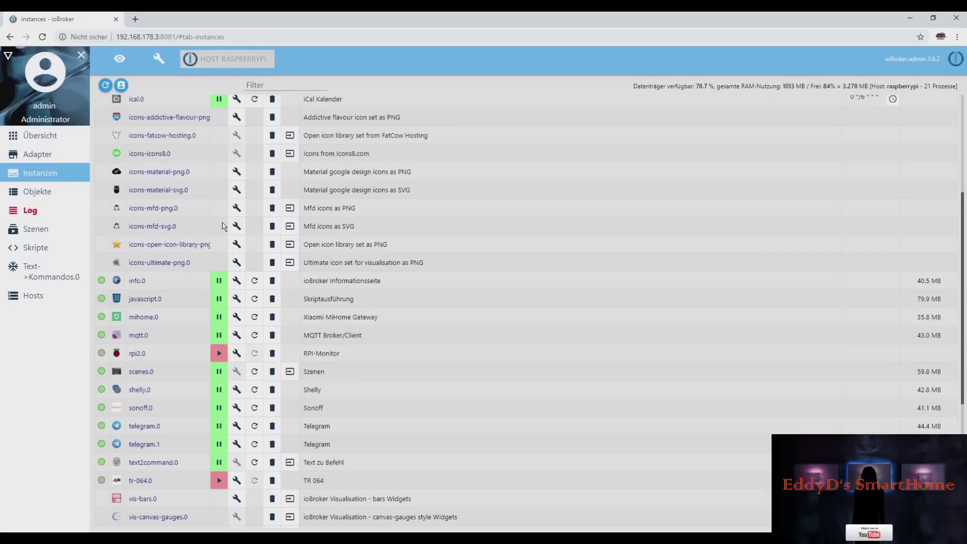
- Review the status of all instances and highlight the total RAM usage
scroll(218, 229, up, 4)
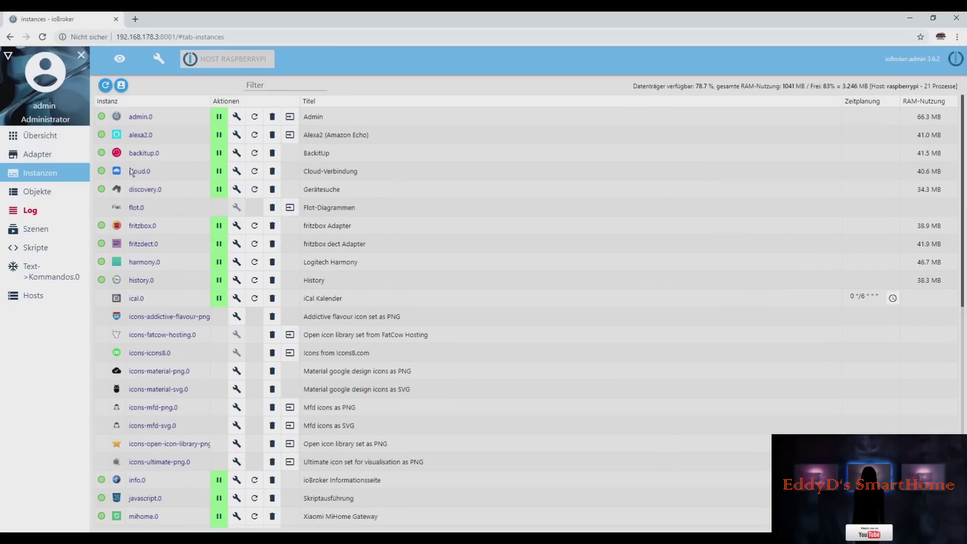
scroll(142, 240, down, 5)
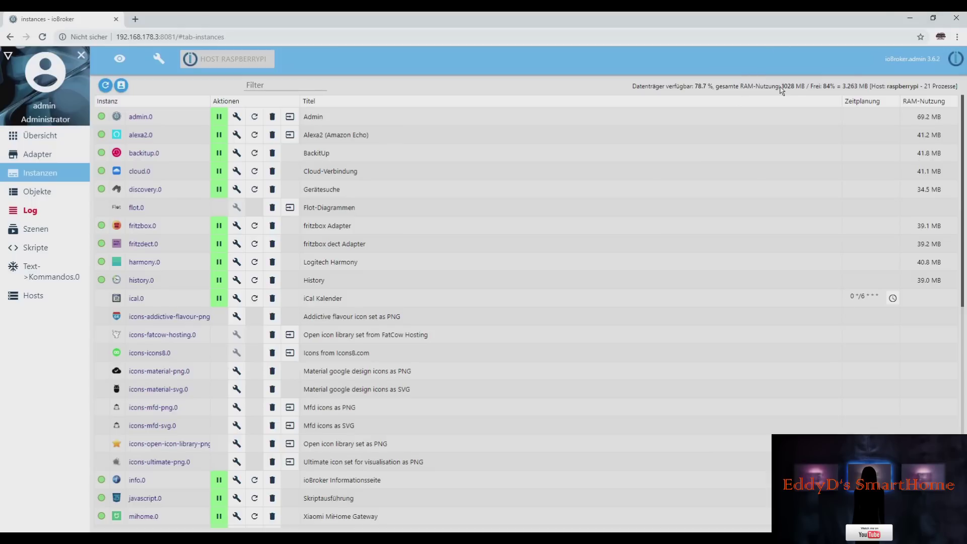
drag(779, 86, 800, 87)
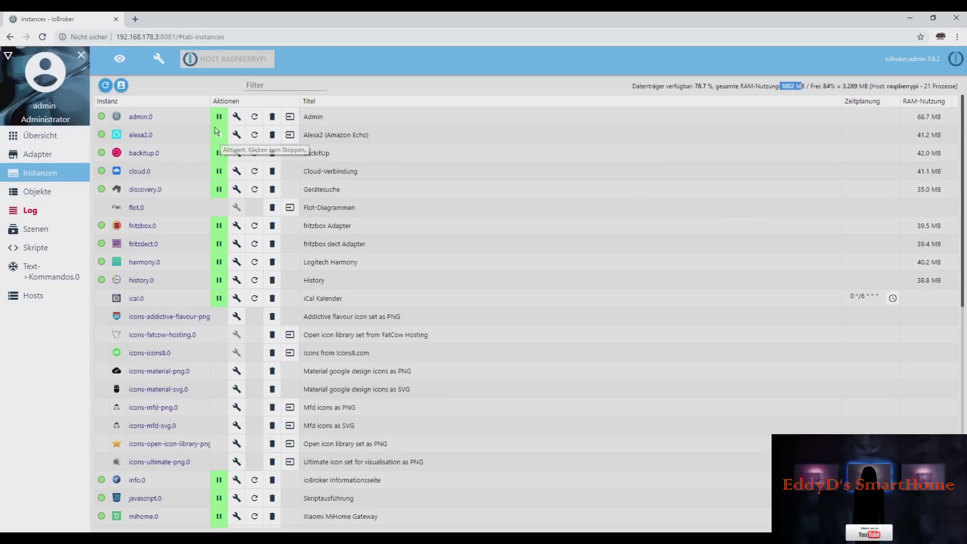
- Show the restored scripts and collapse the 006_Stromverbrauch and 010_Müllabholung folders
click(87, 253)
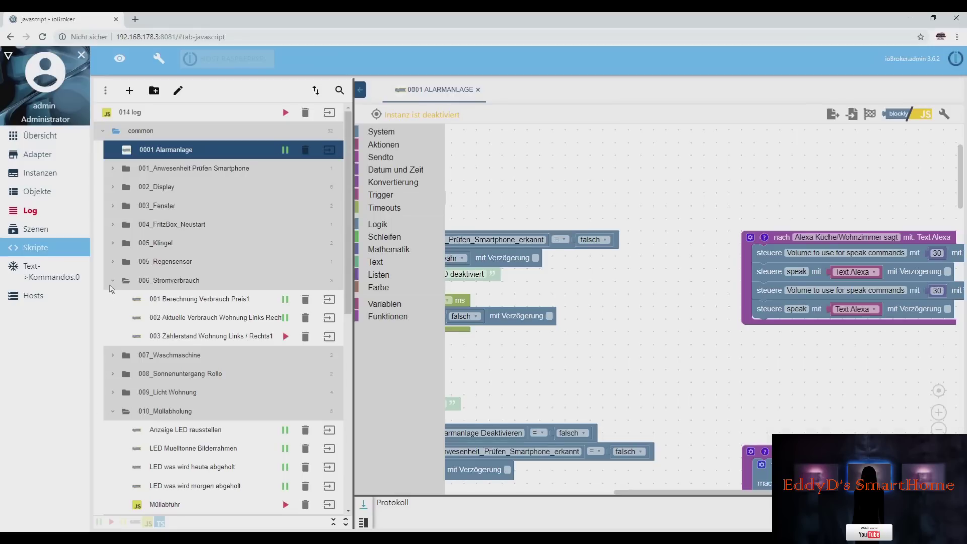
click(113, 281)
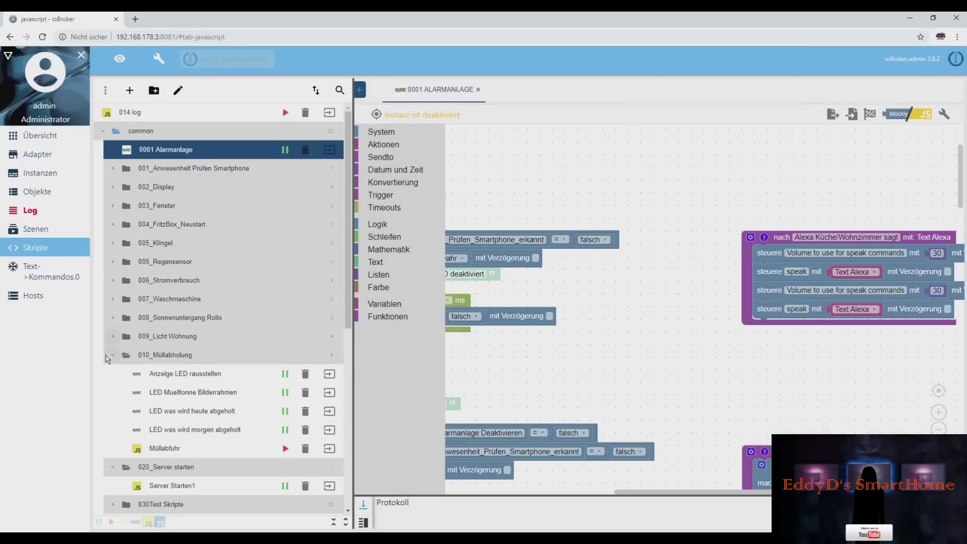
click(112, 354)
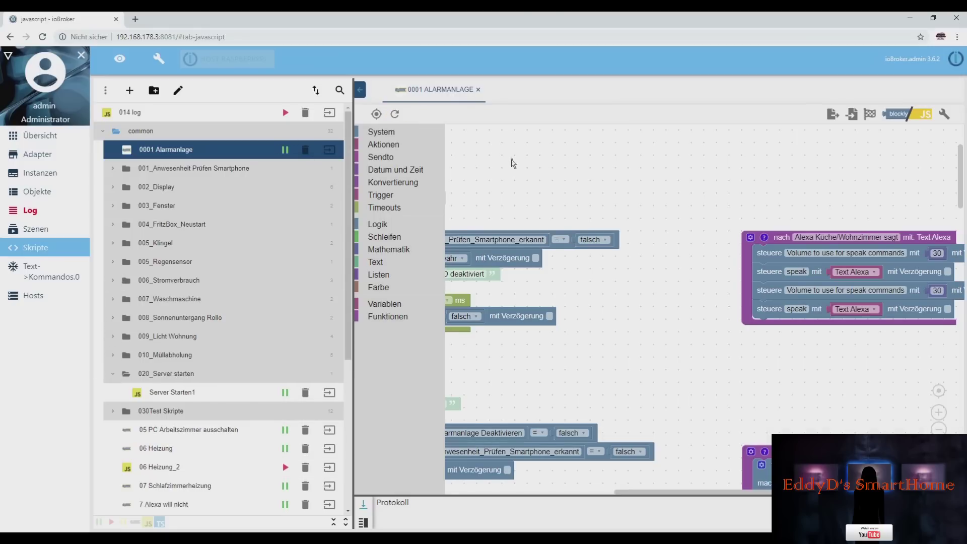
- Examine the blocks of the 0001 Alarmanlage script, glance at the installed adapters and return to the instance list
drag(512, 163, 725, 217)
scroll(674, 307, down, 6)
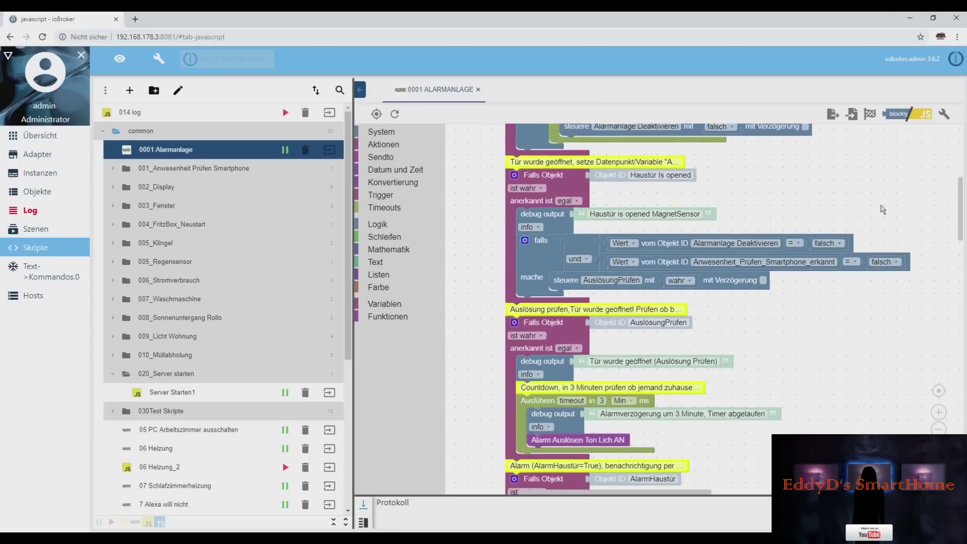
drag(806, 291, 790, 407)
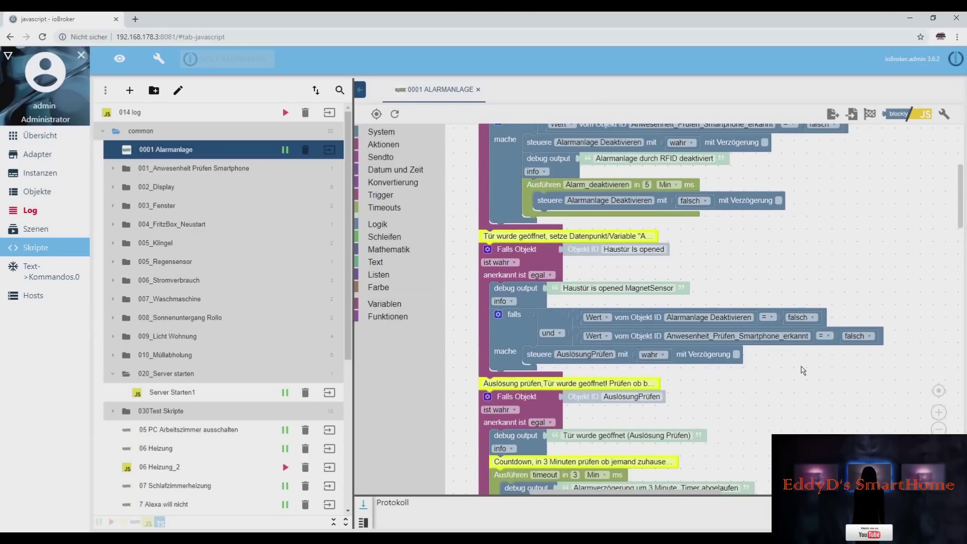
drag(832, 182, 811, 316)
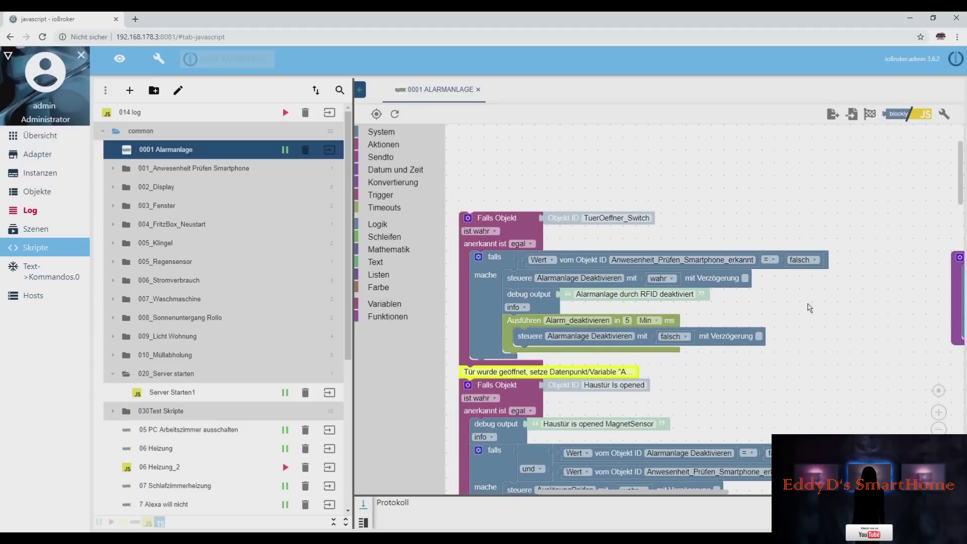
click(37, 154)
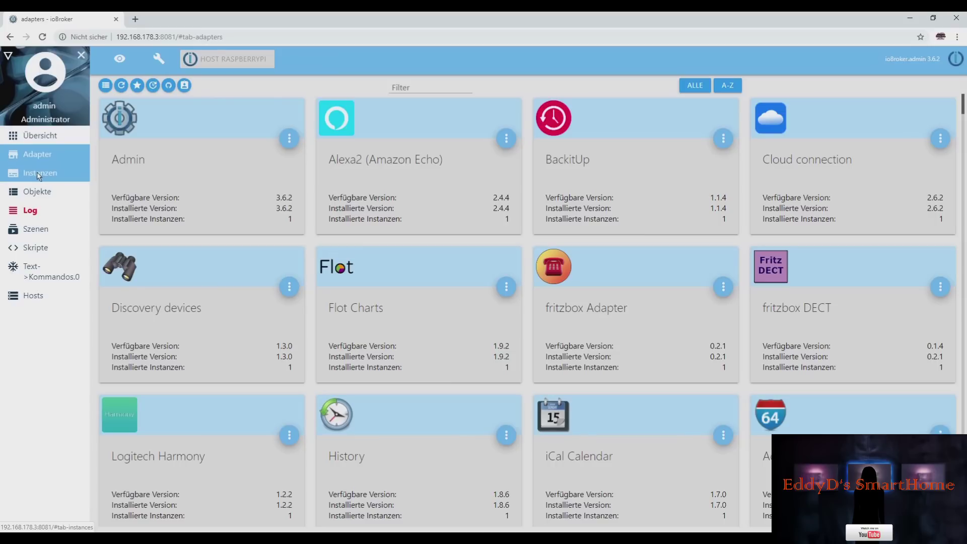
click(41, 173)
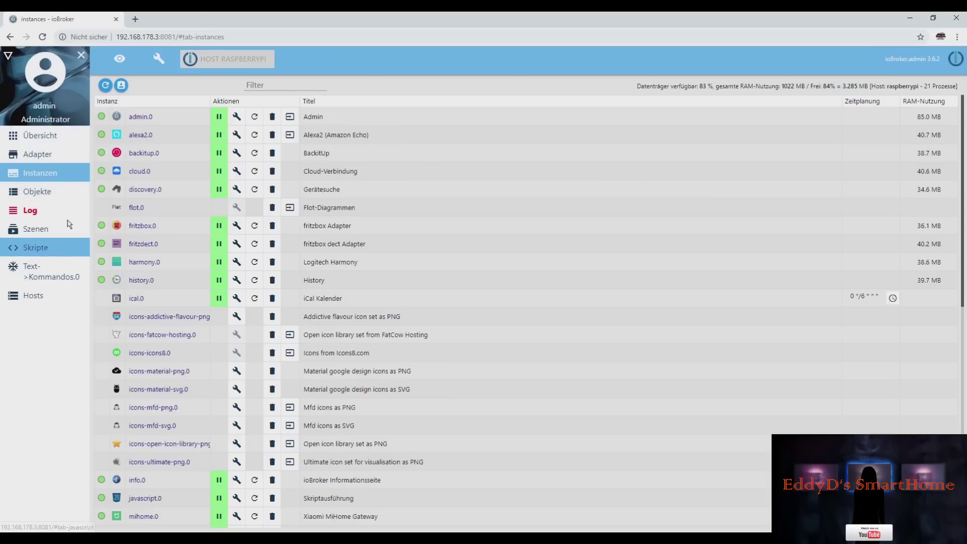
- Load 192.168.178.3:8082 in a new browser tab and launch the vis visualisation there
click(135, 19)
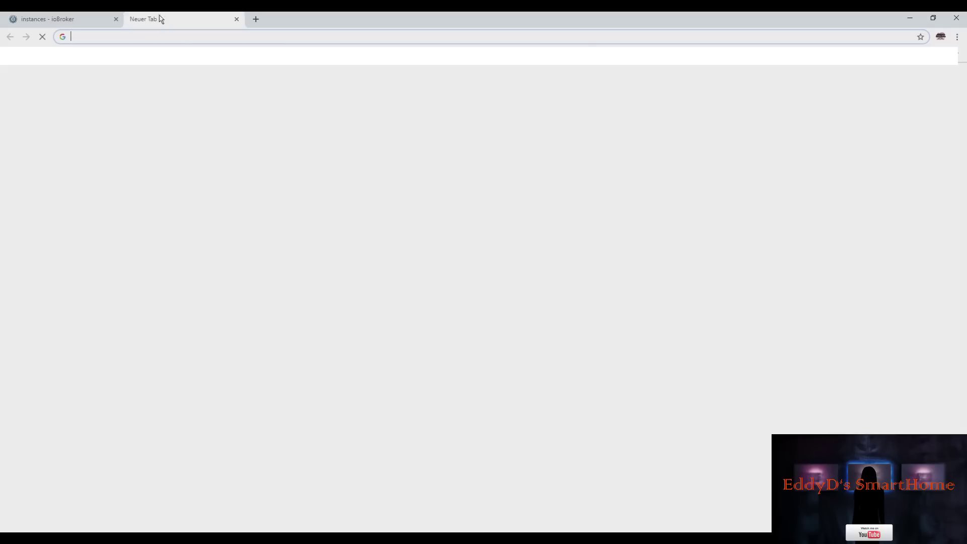
text(192.168.178.3:8082)
key(Return)
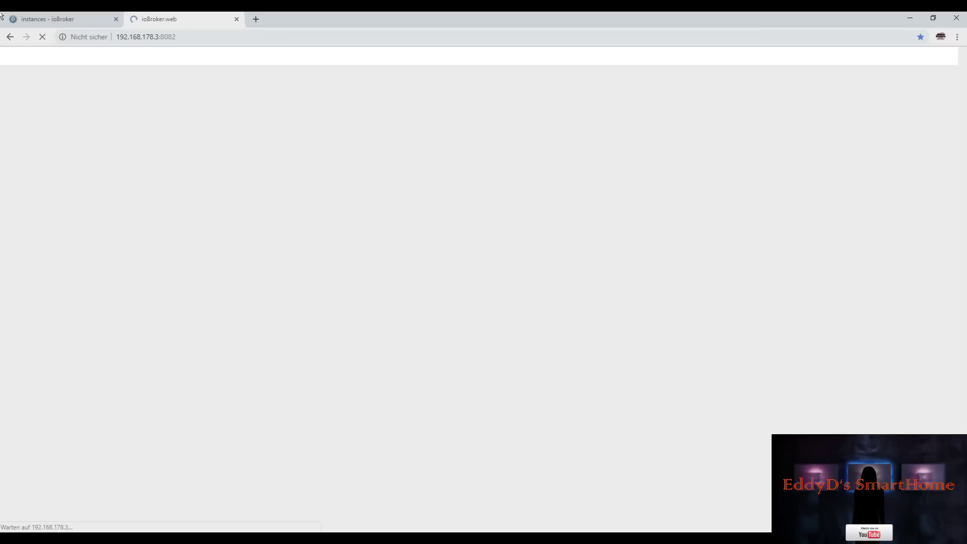
click(338, 190)
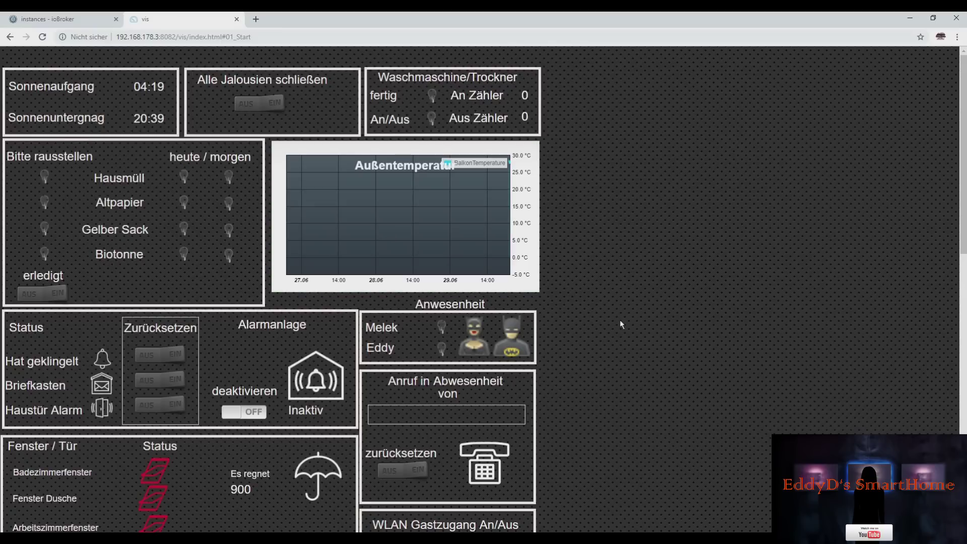
- Examine the whole Start view of the restored visualisation for its widgets and values
scroll(619, 319, down, 7)
scroll(620, 319, down, 7)
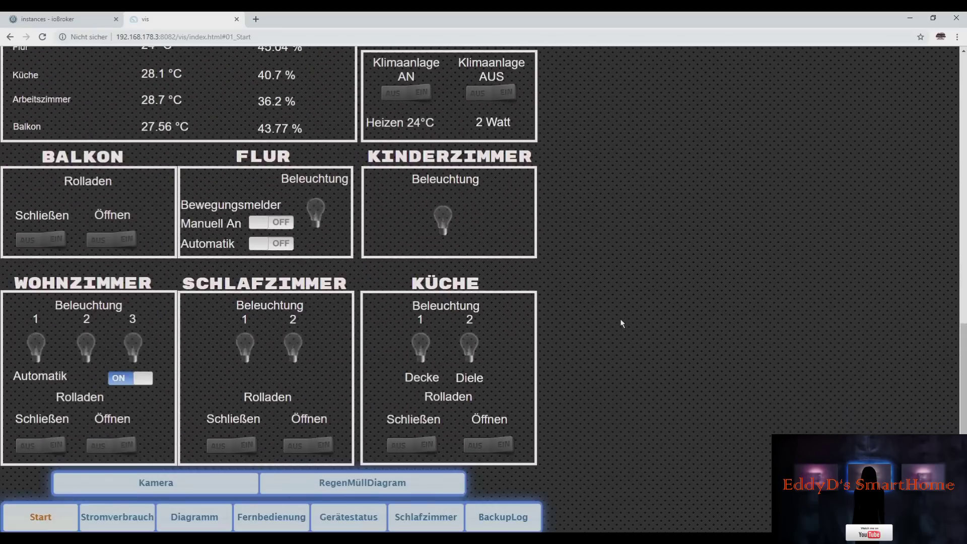
scroll(620, 319, up, 14)
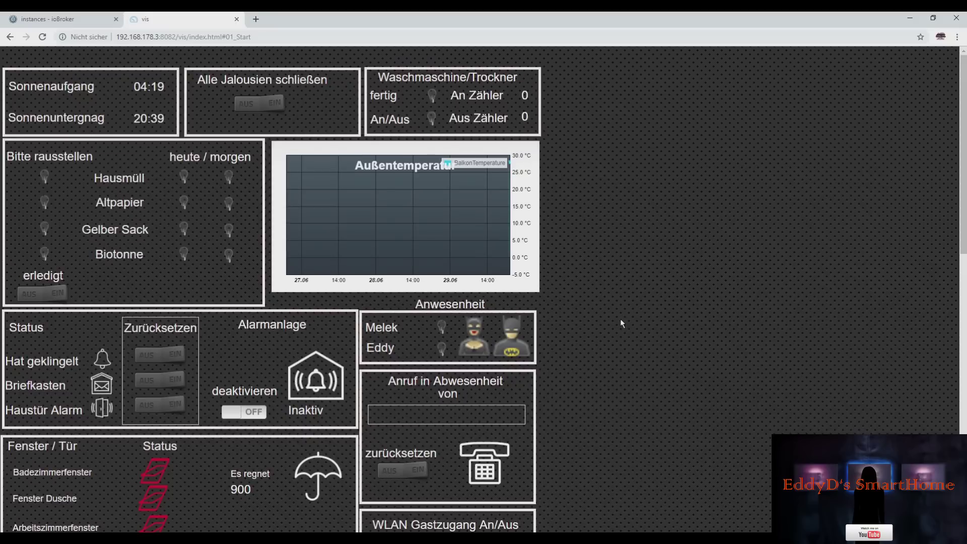
scroll(638, 326, down, 12)
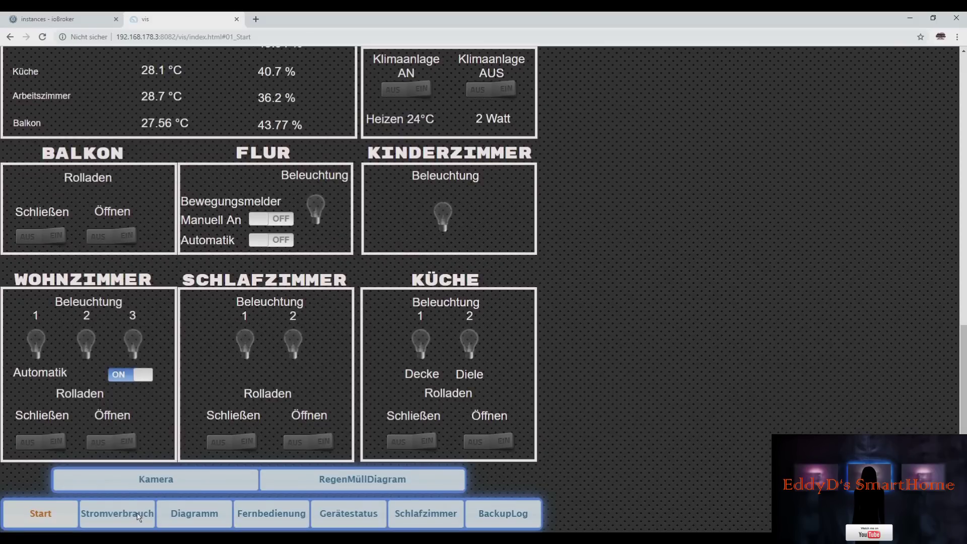
- Examine the consumption values in the Stromverbrauch view, and switch back to the ioBroker instance list
click(137, 515)
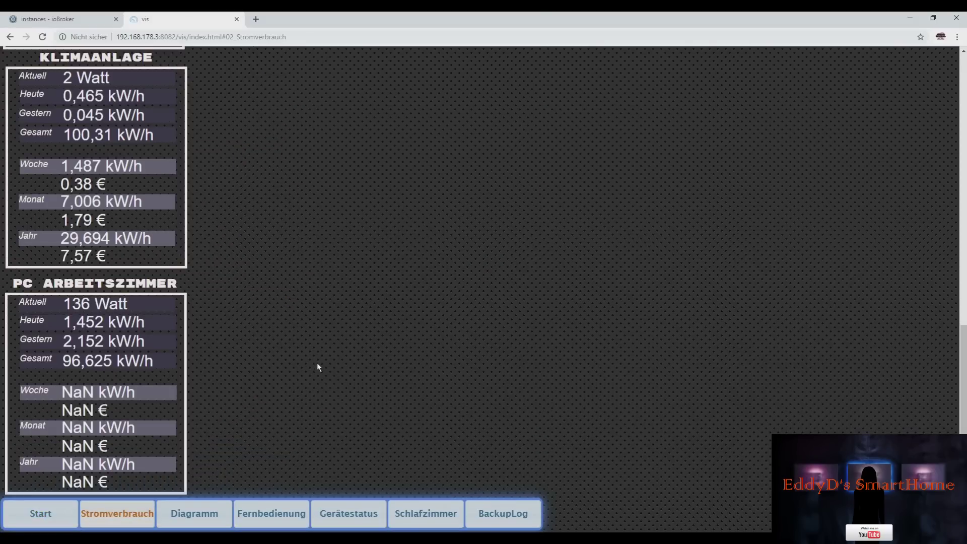
scroll(317, 364, up, 11)
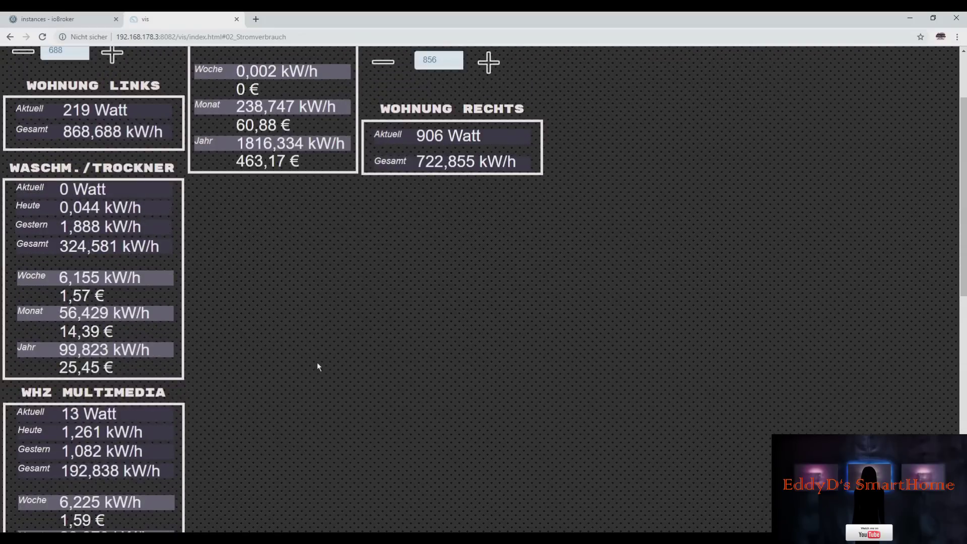
scroll(317, 366, down, 5)
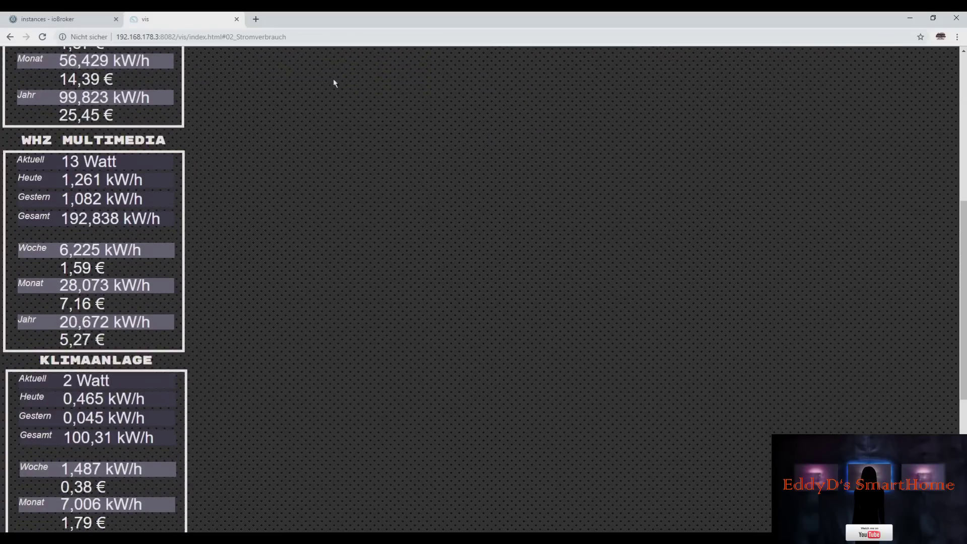
click(50, 18)
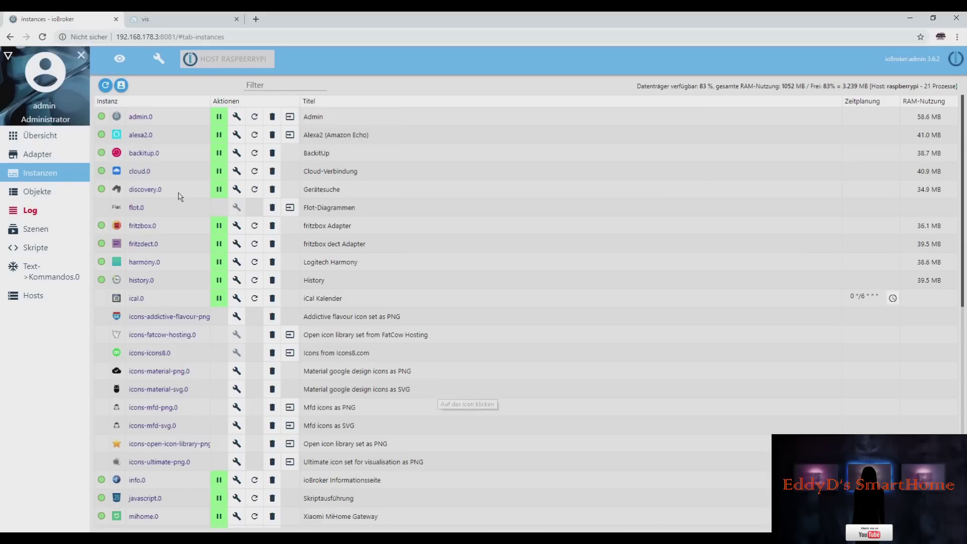
- Return to the vis visualisation, switch it to the Diagramm view and examine the power consumption, Klimaanlage and temperature charts across several time ranges
click(146, 19)
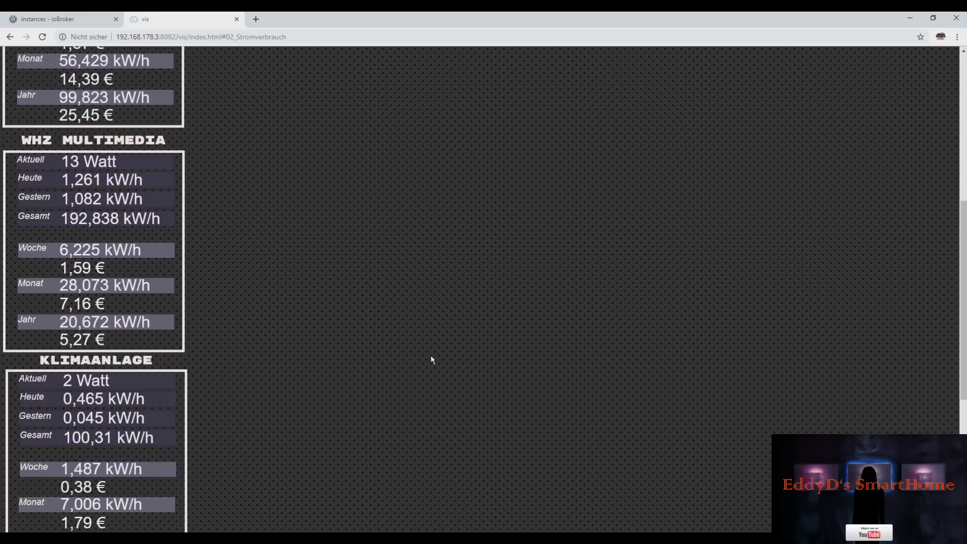
scroll(88, 429, down, 14)
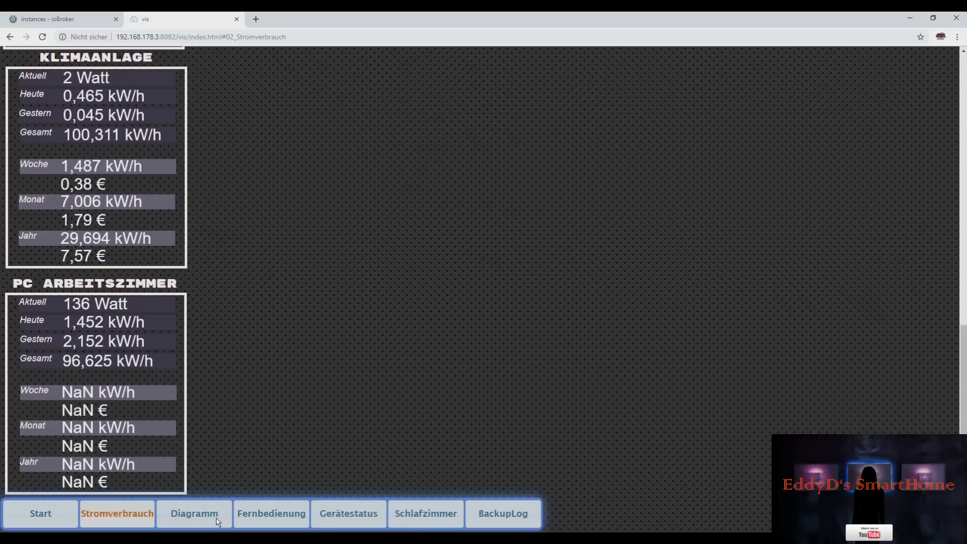
click(204, 517)
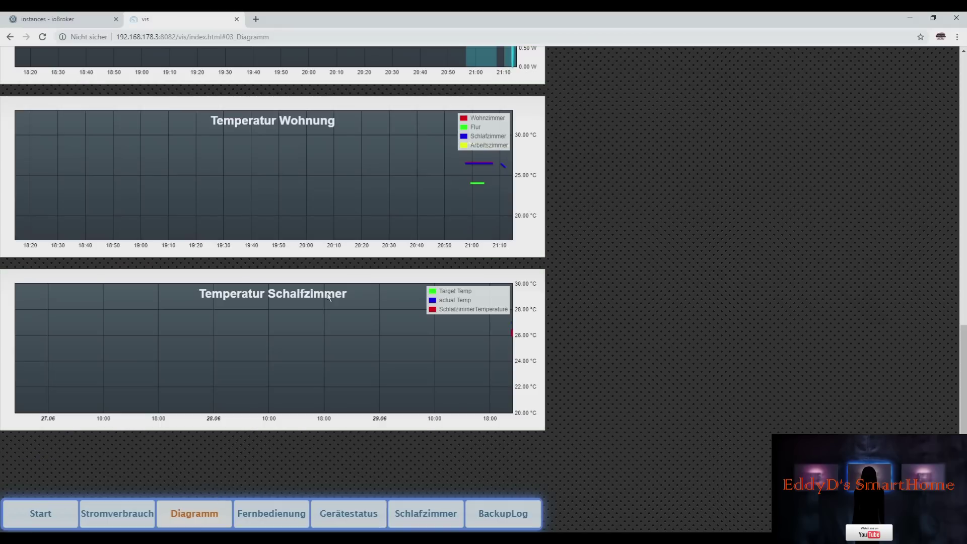
scroll(367, 435, up, 6)
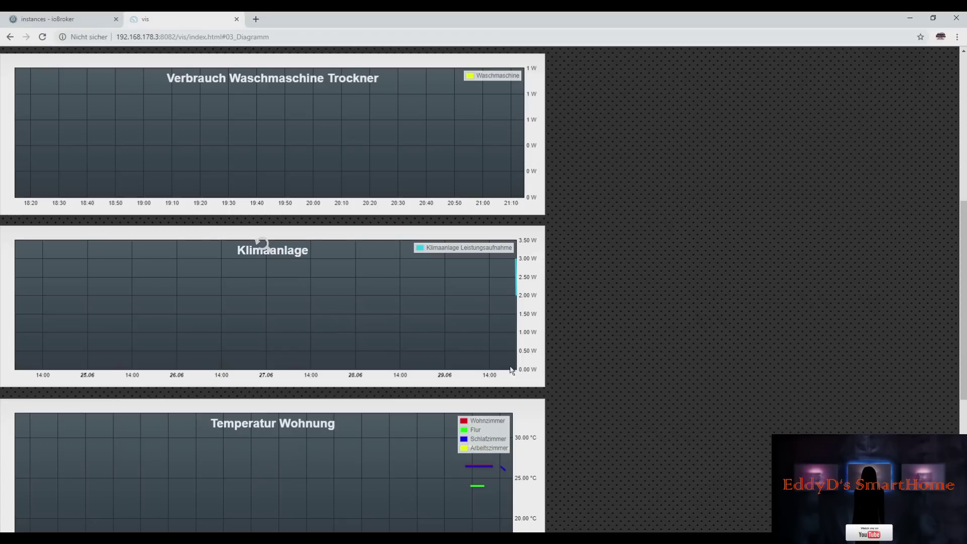
scroll(745, 406, down, 6)
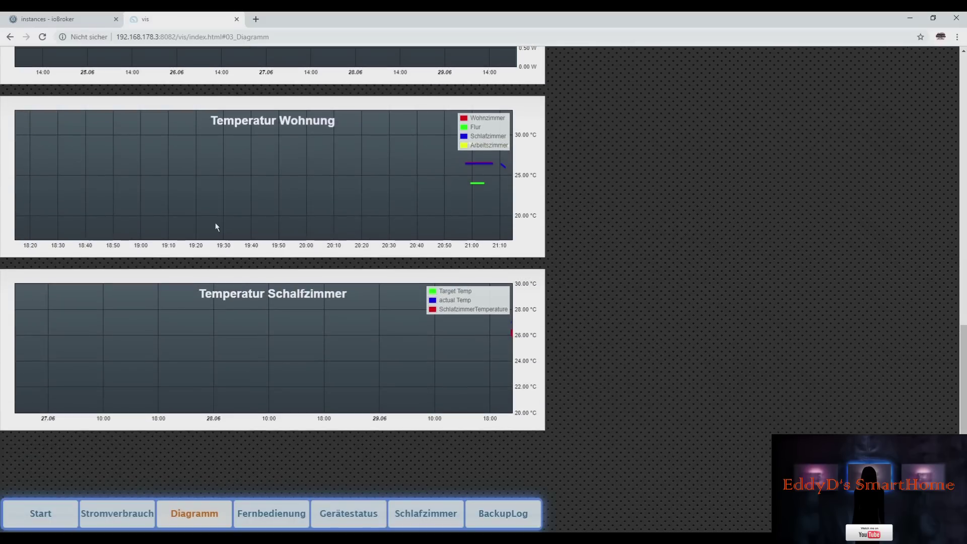
scroll(246, 192, down, 2)
scroll(246, 191, down, 3)
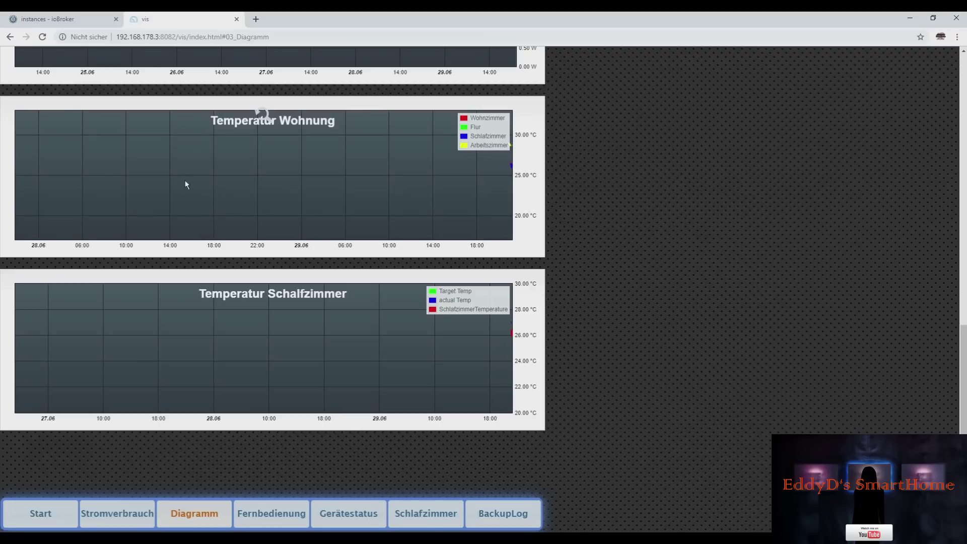
scroll(246, 392, up, 4)
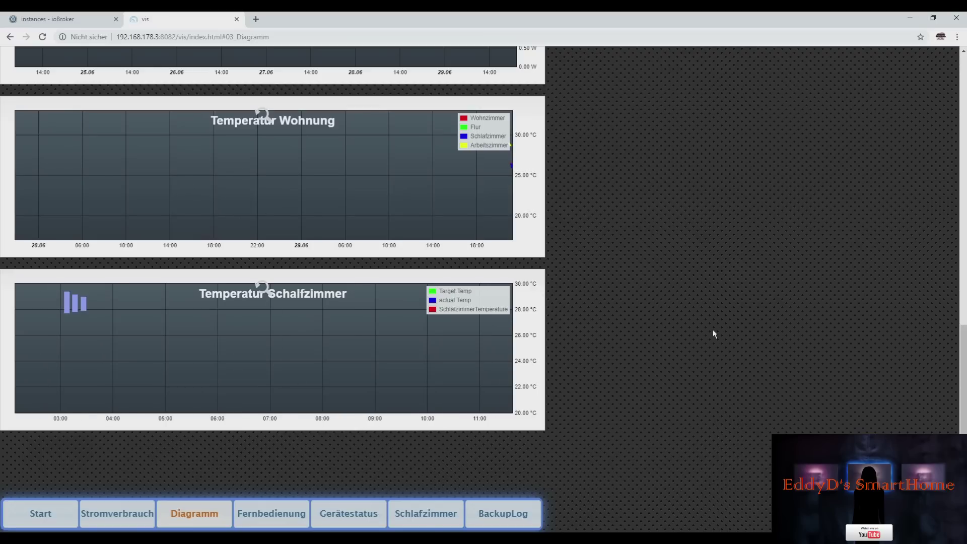
scroll(660, 348, up, 12)
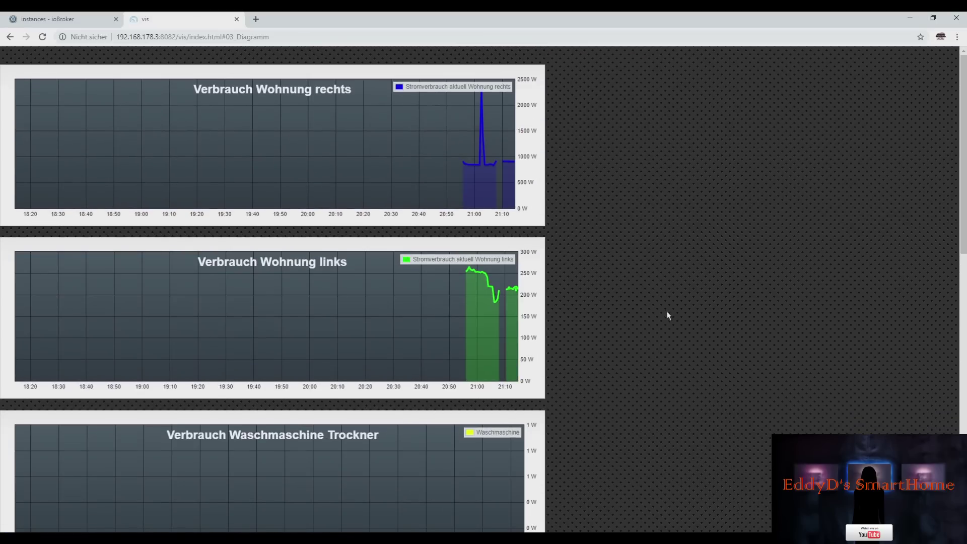